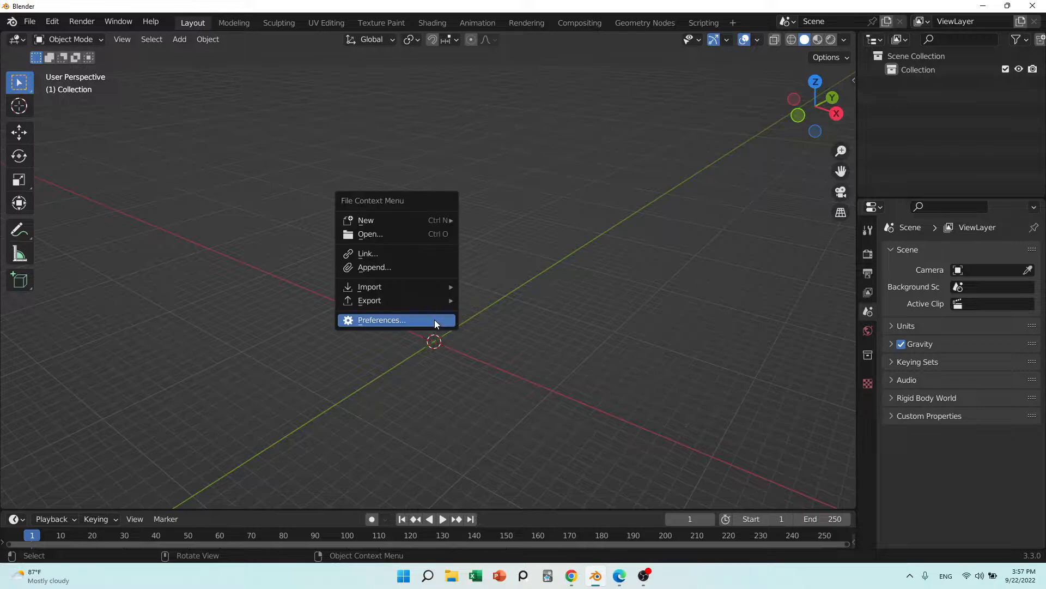
- Open the add-on preferences and start the Shortcut VUr key display for the 3D viewport
click(403, 322)
drag(373, 133, 374, 130)
click(729, 231)
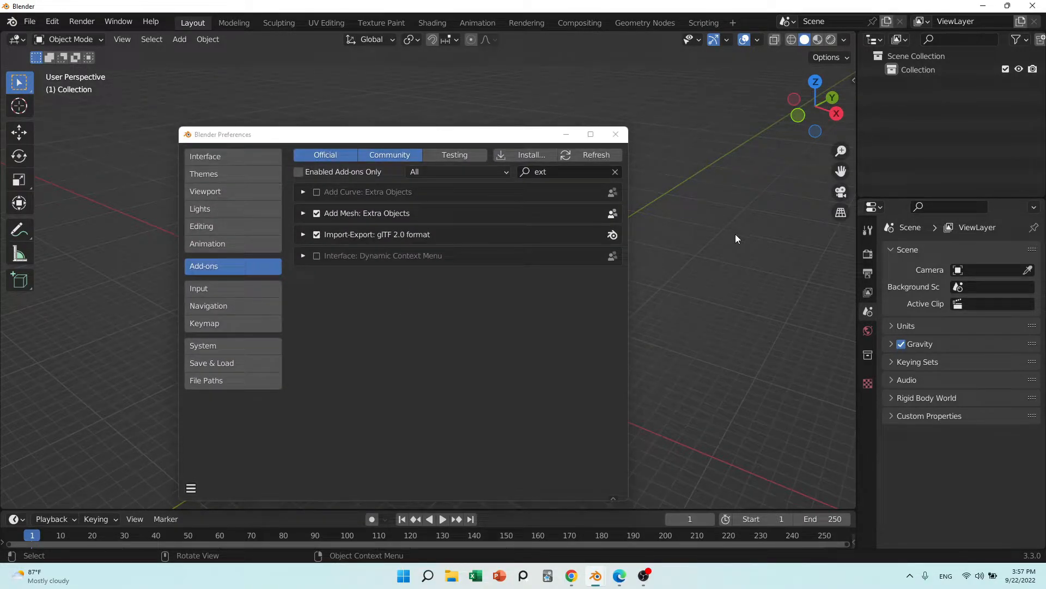
key(n)
click(848, 143)
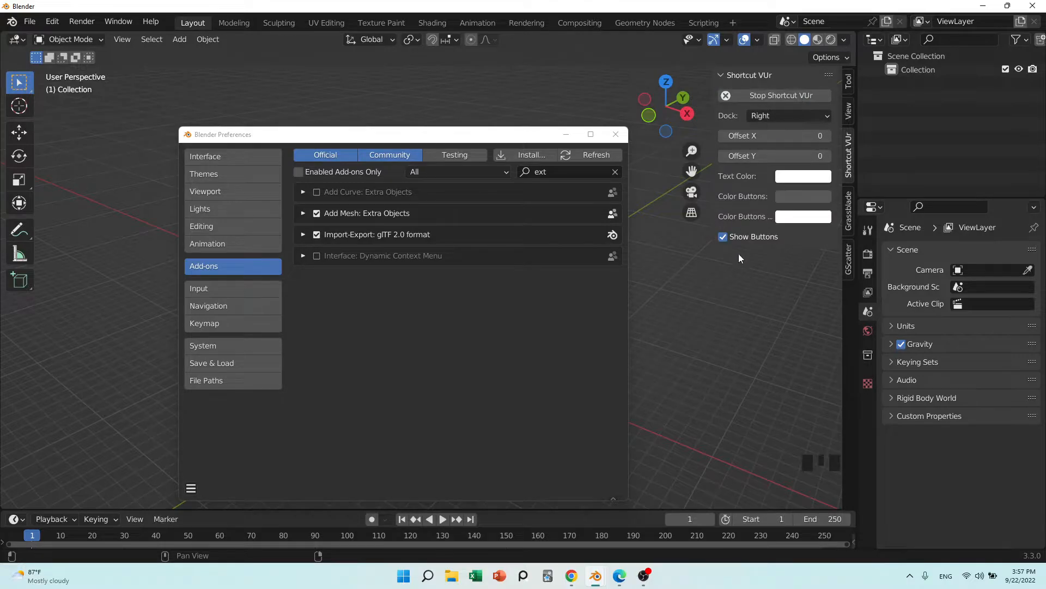
key(n)
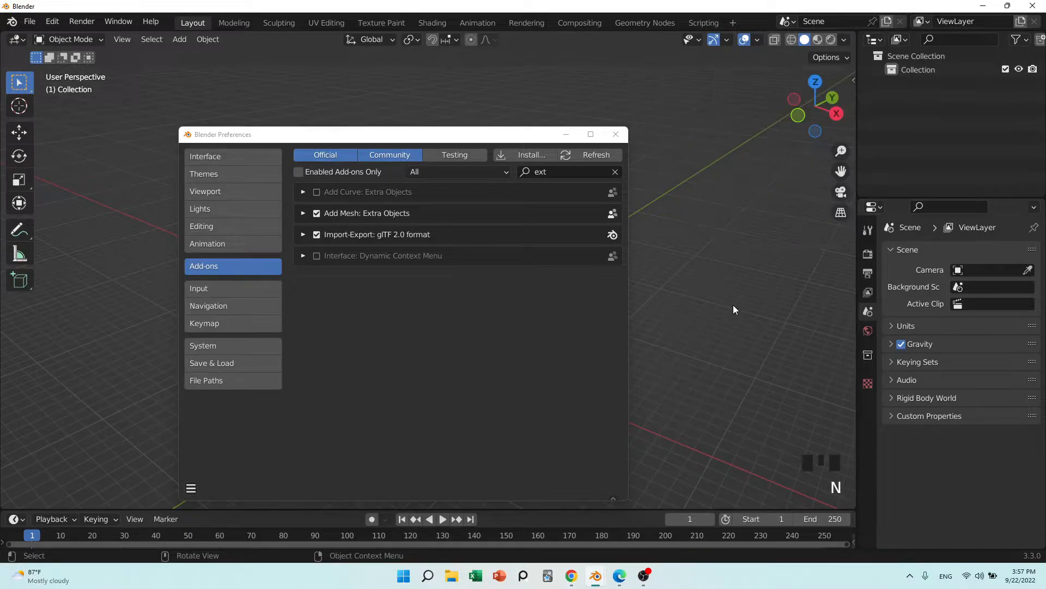
- Search the add-ons for "ext", make sure Add Mesh: Extra Objects is enabled, and close the preferences
click(565, 172)
text(ext)
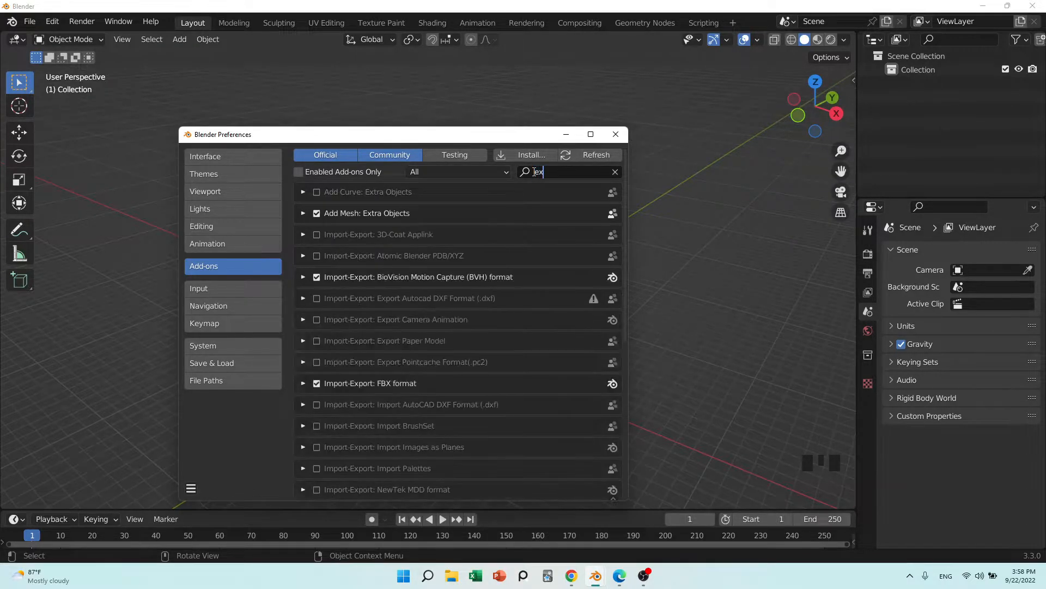
click(318, 214)
click(318, 213)
click(319, 214)
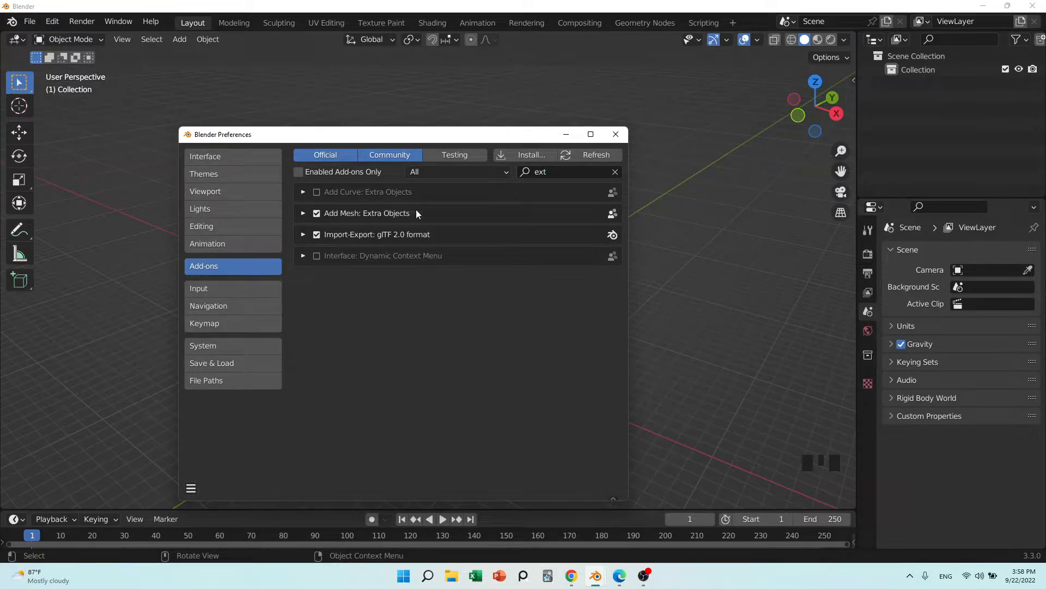
click(614, 135)
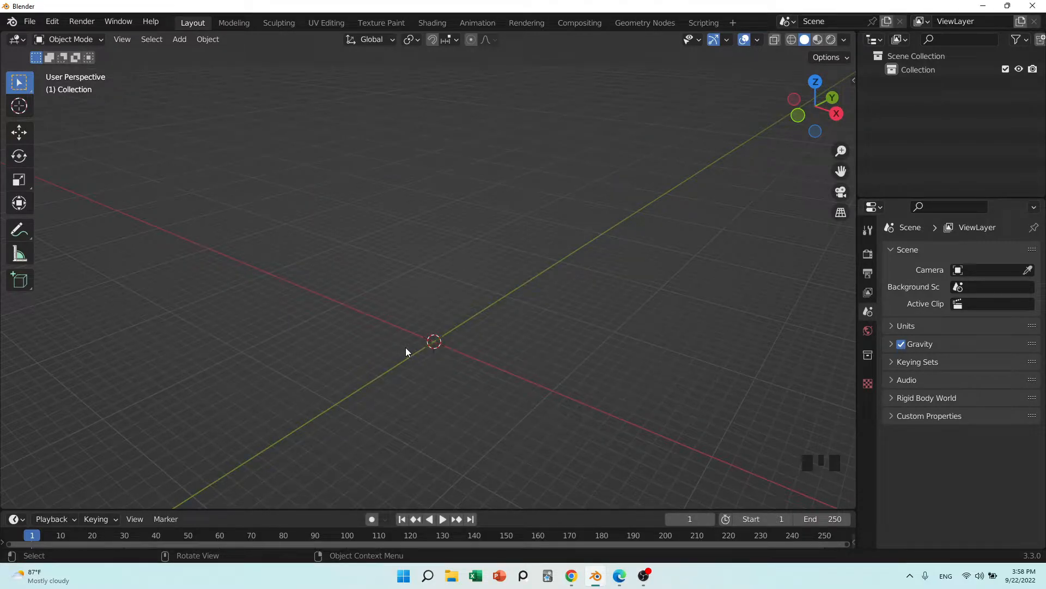
- Add a single-vertex mesh at the world origin
middle_drag(430, 353, 460, 414)
scroll(425, 385, up, 3)
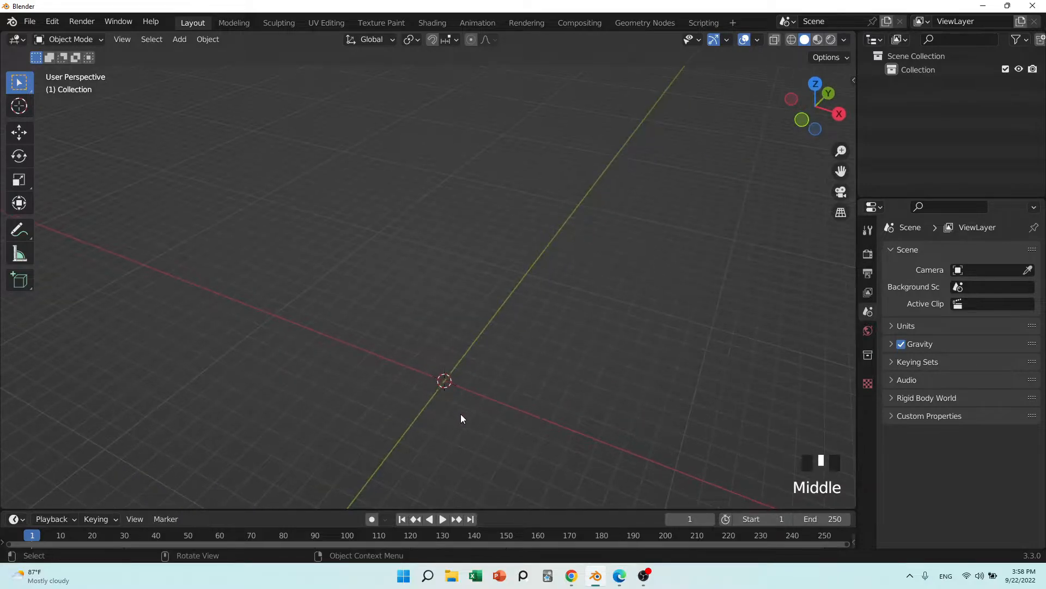
key(shift+a)
mouse_move(435, 288)
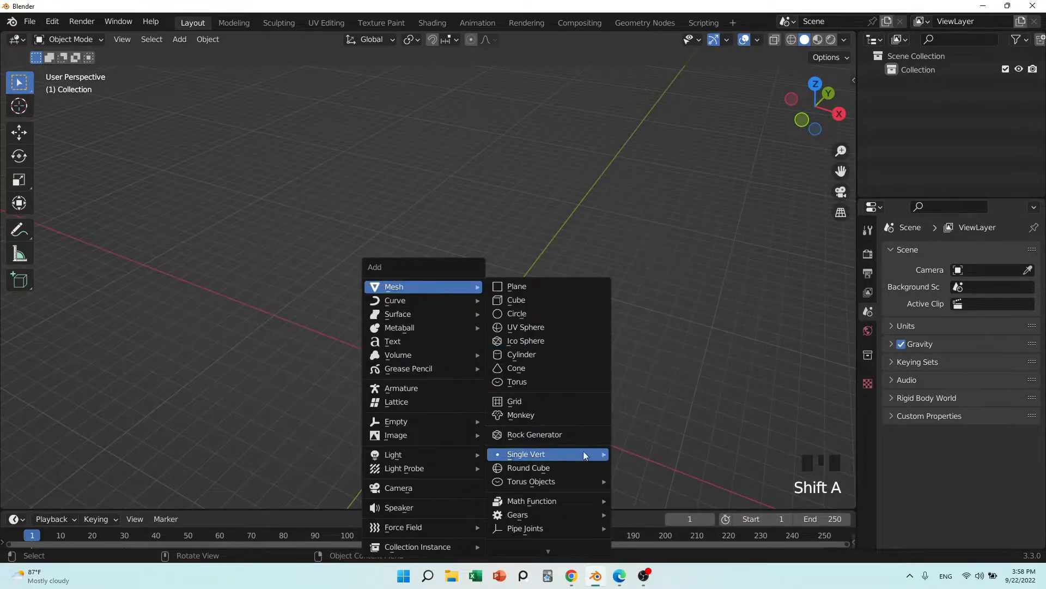
mouse_move(542, 454)
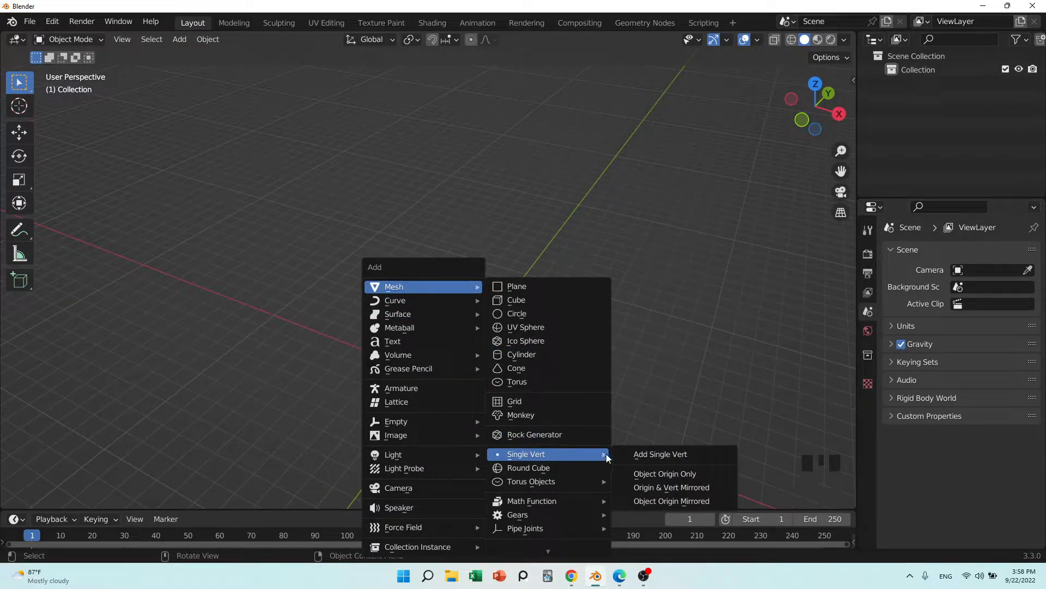
click(657, 454)
scroll(395, 406, down, 3)
middle_drag(396, 406, 463, 378)
scroll(463, 378, up, 3)
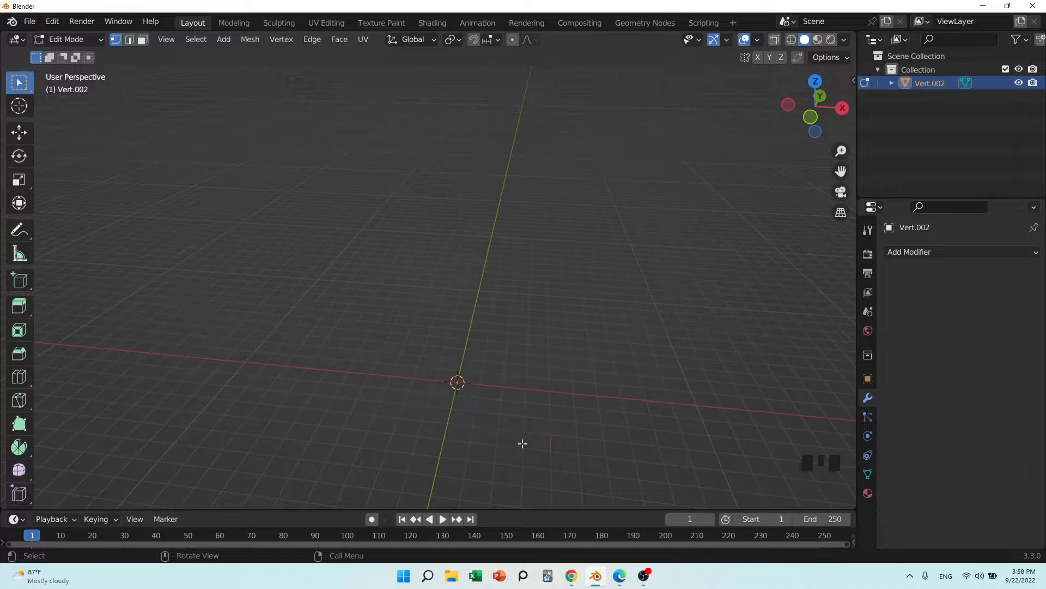
key(e)
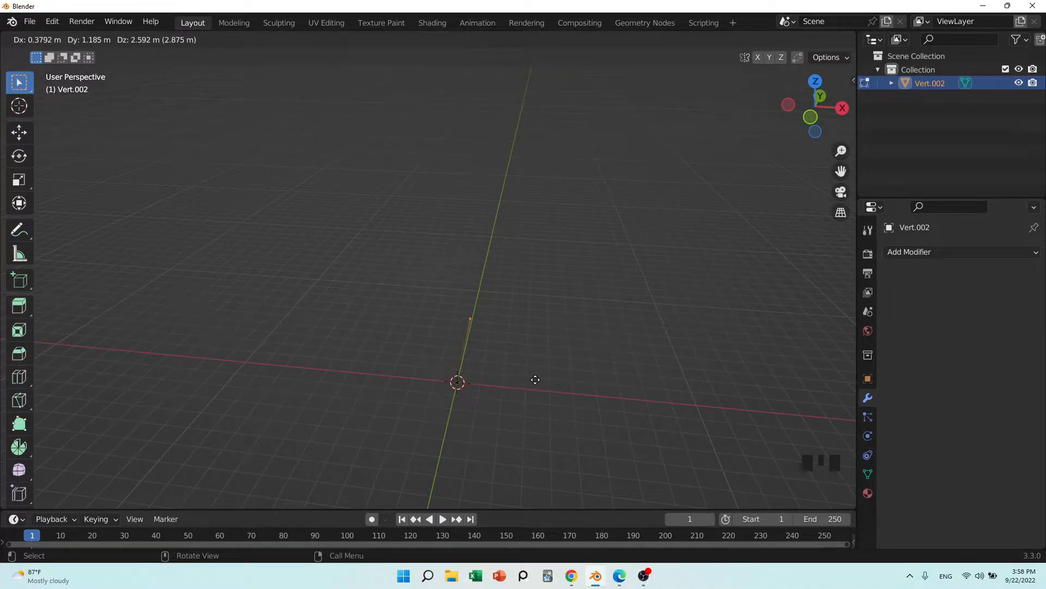
right_click(535, 379)
key(ctrl+z)
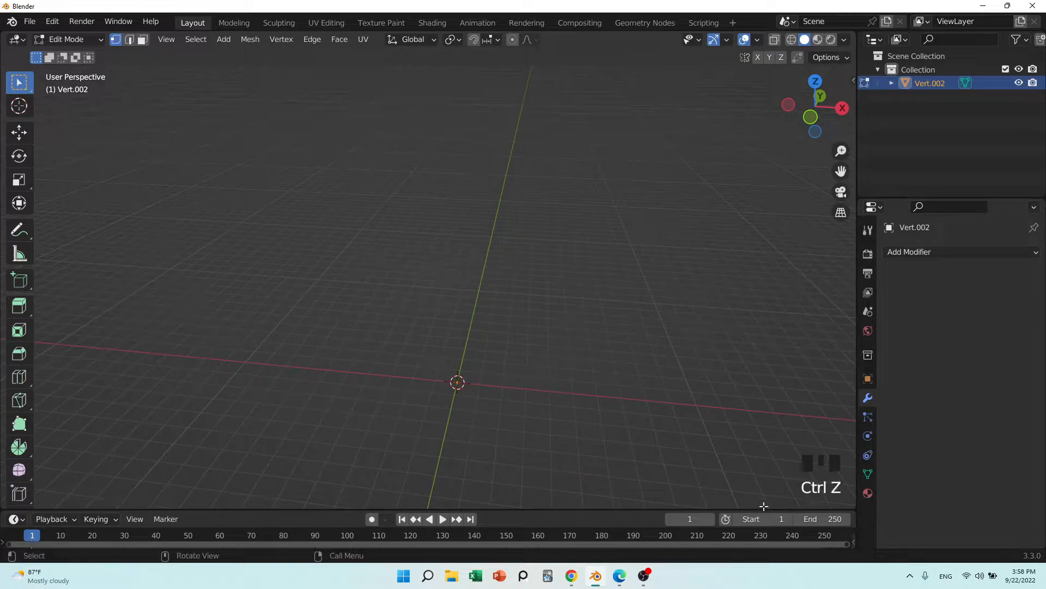
- In front orthographic view, extrude the origin vertex about 0.8 m along negative X as the underside of the base
key(KP_1)
scroll(476, 391, up, 5)
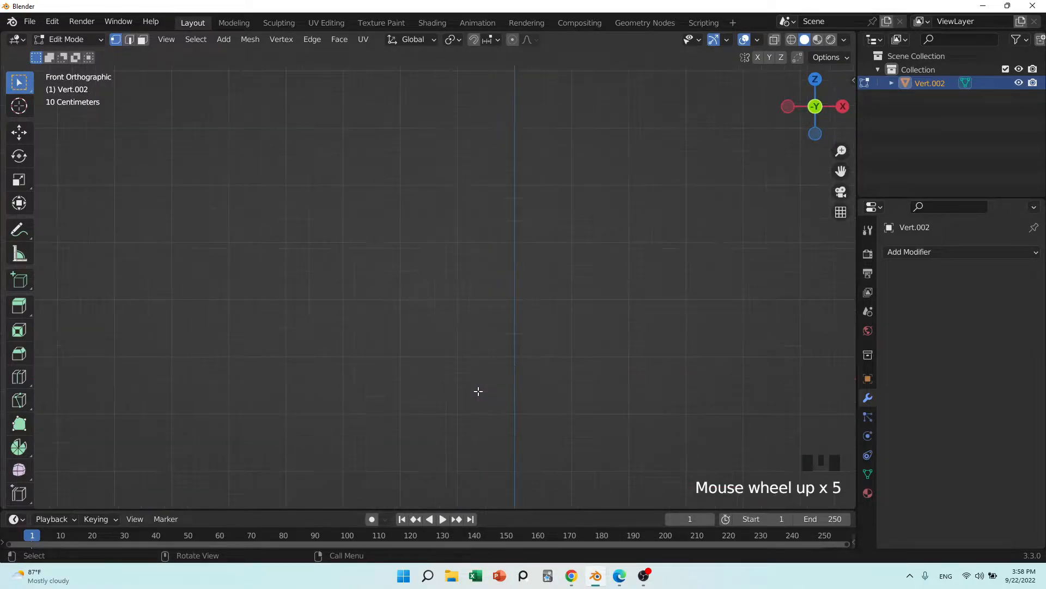
shift+middle_drag(554, 413, 408, 228)
key(e)
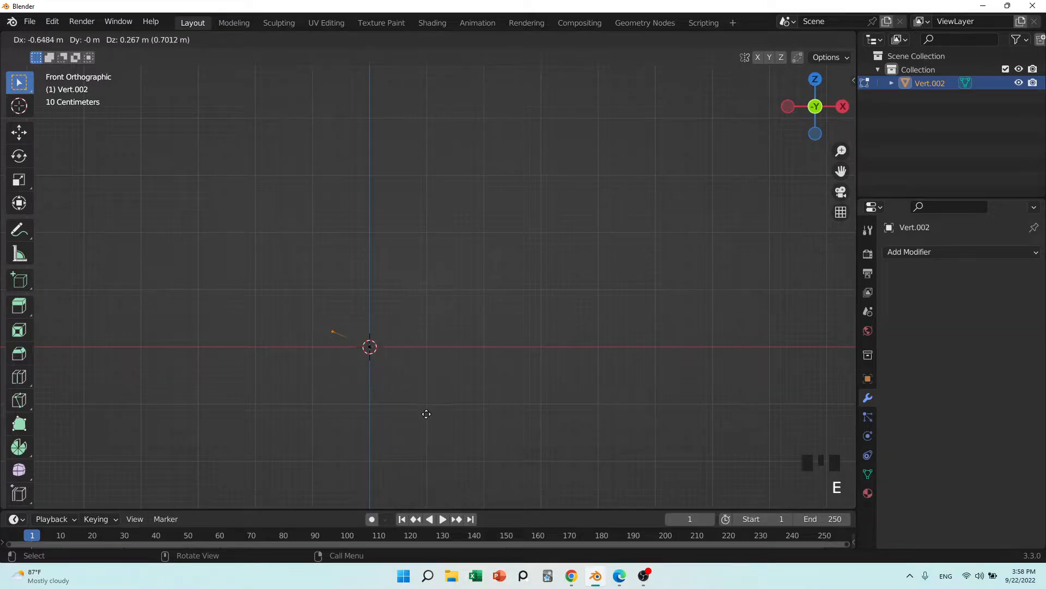
key(x)
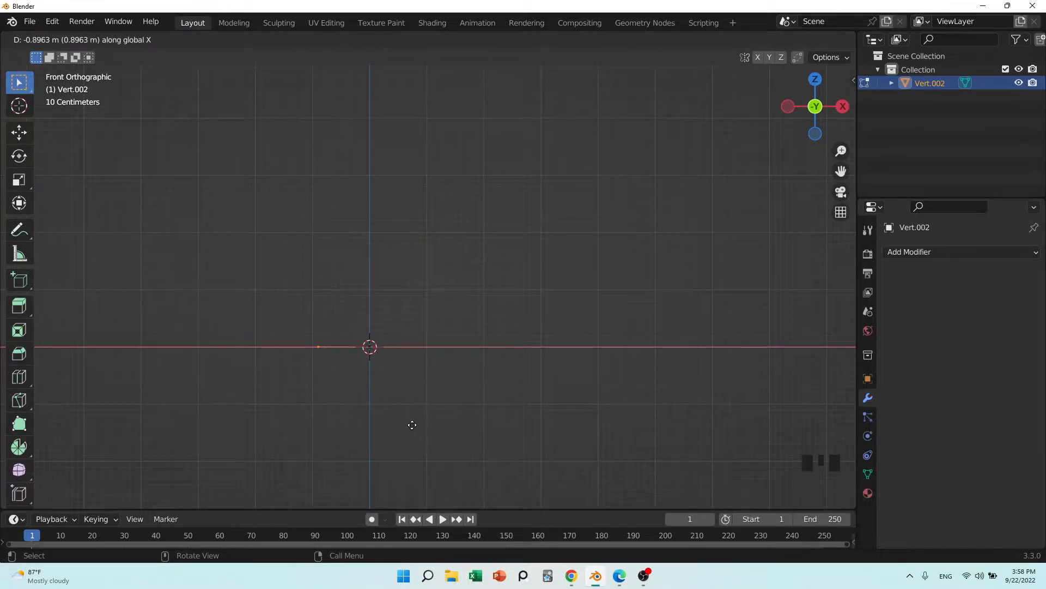
click(419, 425)
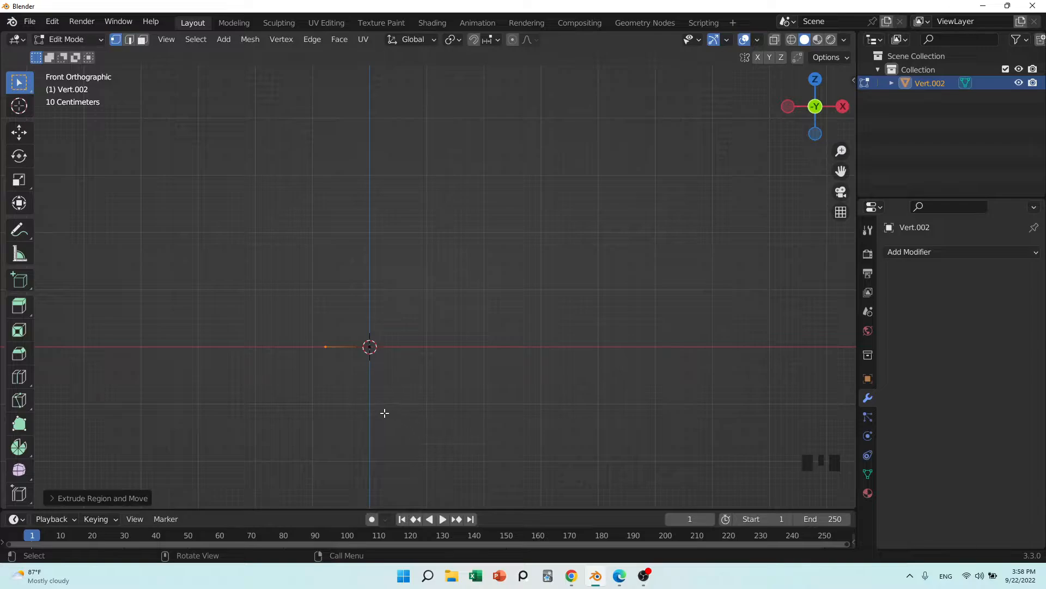
- Extrude the base's outer vertex slightly up and inward, and extend the profile about 0.6 m toward the central axis
key(e)
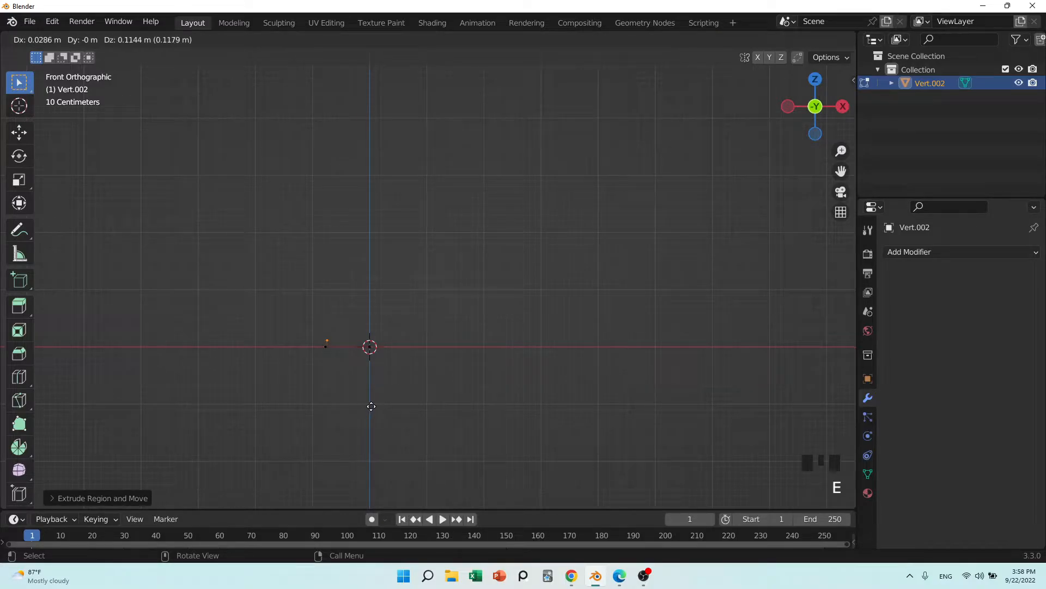
click(375, 405)
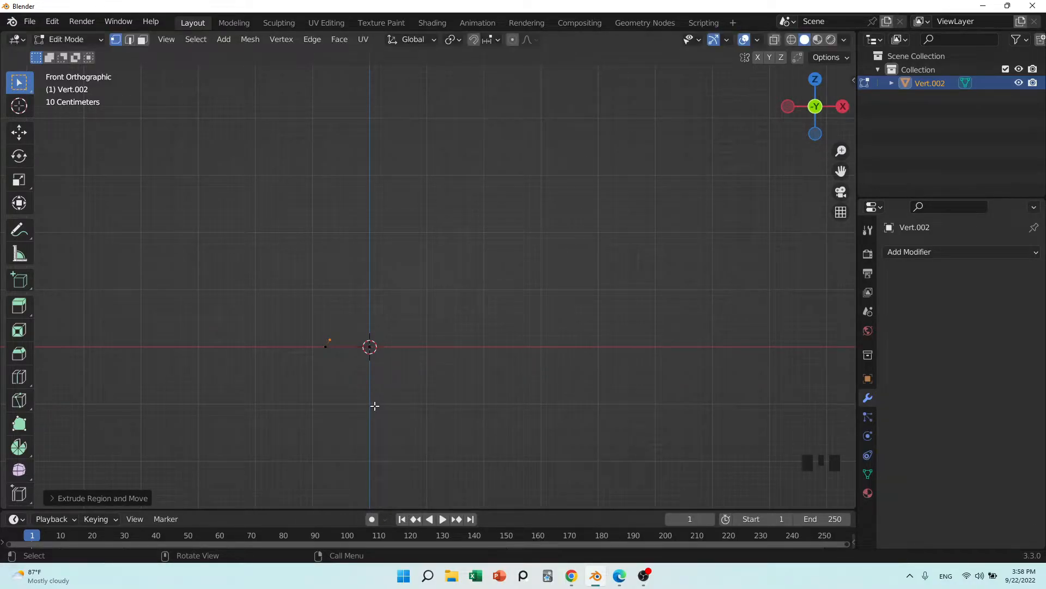
scroll(371, 406, up, 5)
shift+middle_drag(303, 416, 465, 285)
key(e)
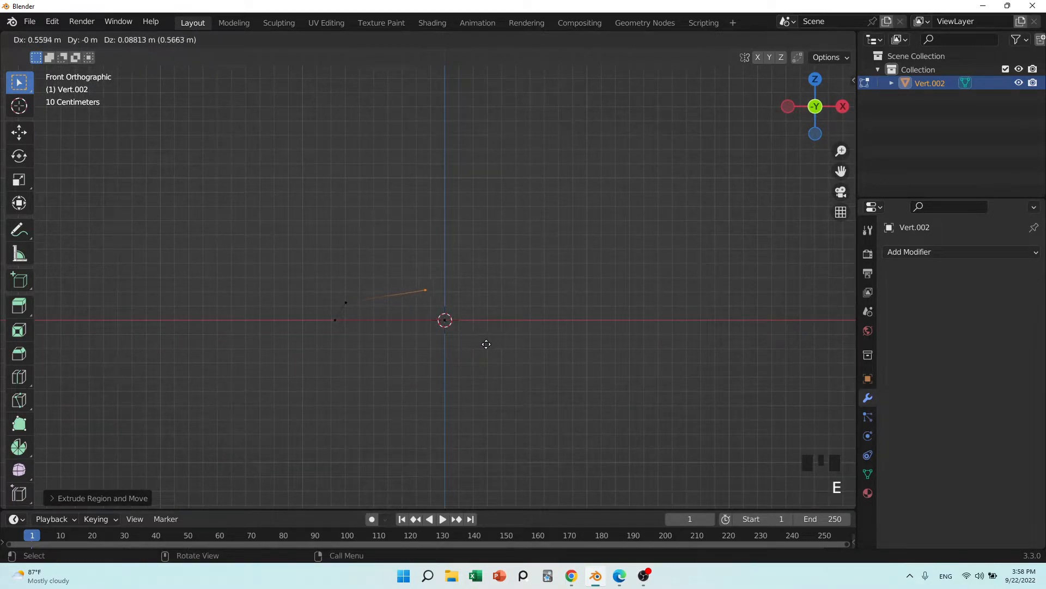
click(490, 345)
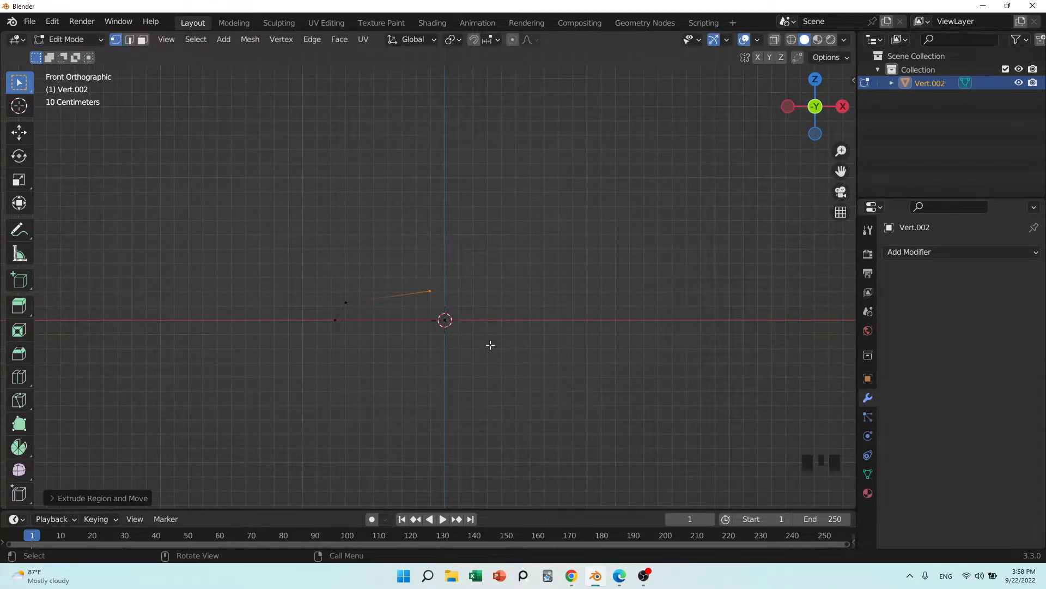
- Extrude the stem about 0.7 m up along Z, and flare the outer bowl wall upward and away from the axis
key(e)
key(z)
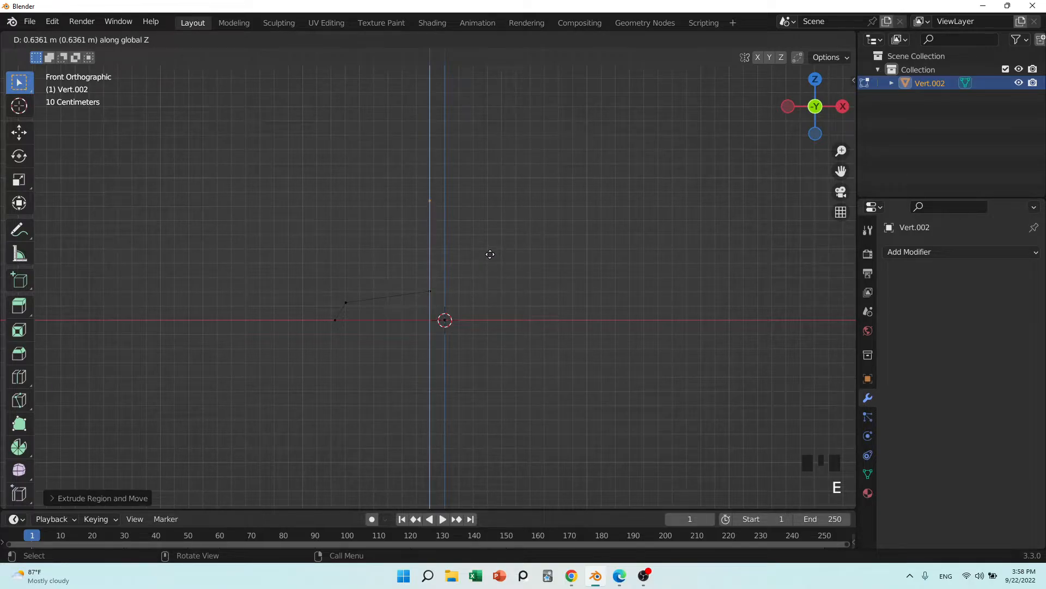
click(490, 254)
shift+middle_drag(490, 243, 472, 399)
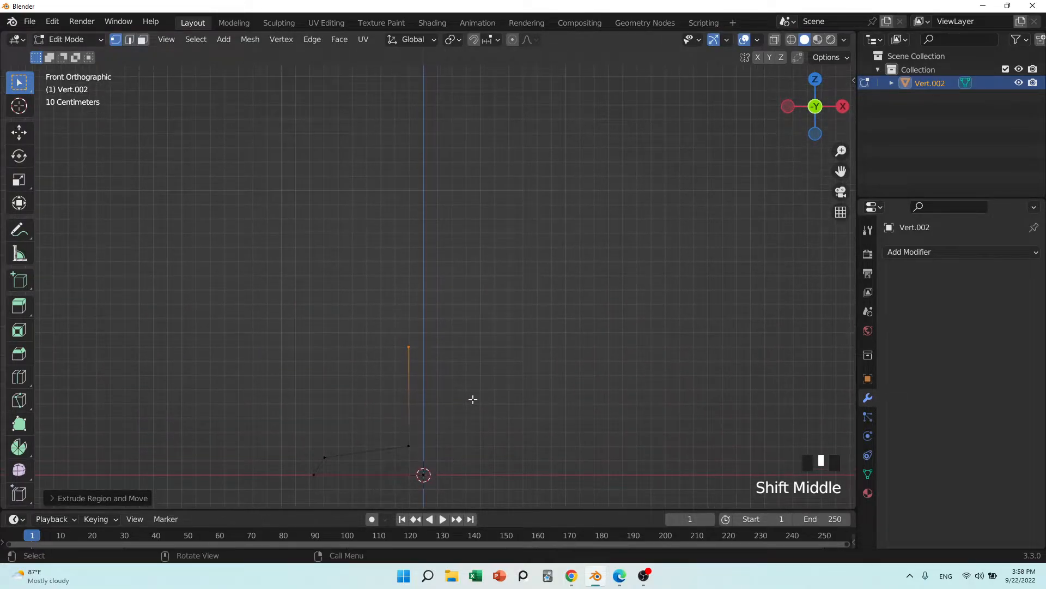
key(e)
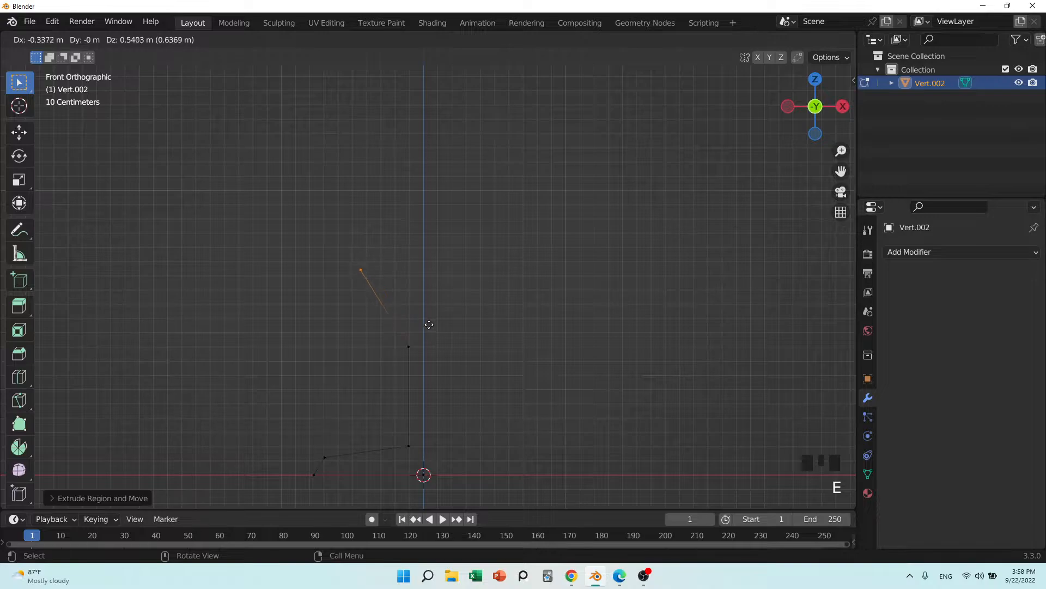
click(412, 305)
- Extrude the bowl's rim about 0.1 m inward along X, and run the inner wall down to the Z axis
key(e)
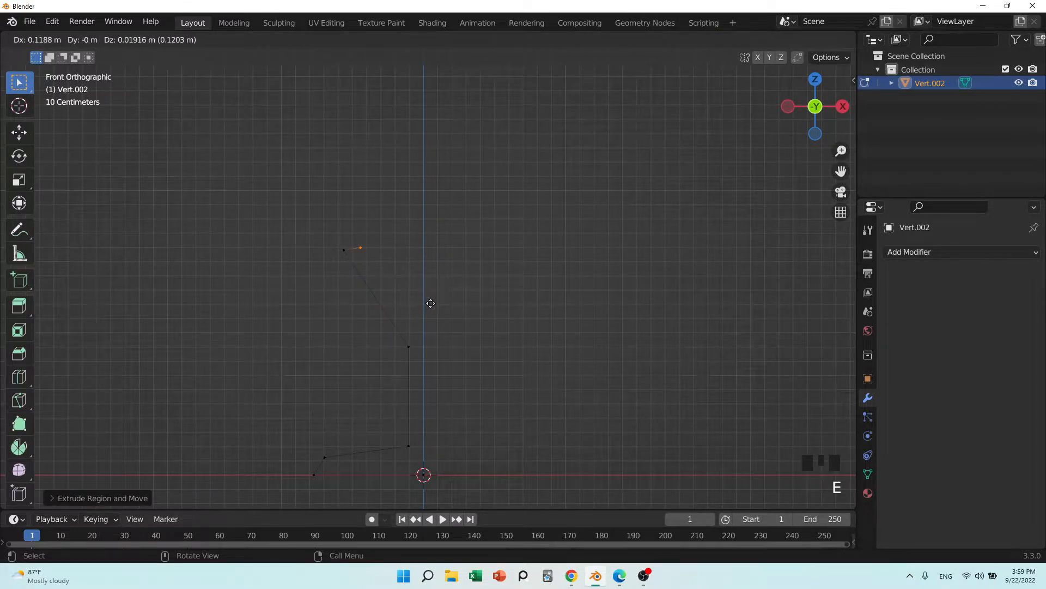
key(x)
click(430, 306)
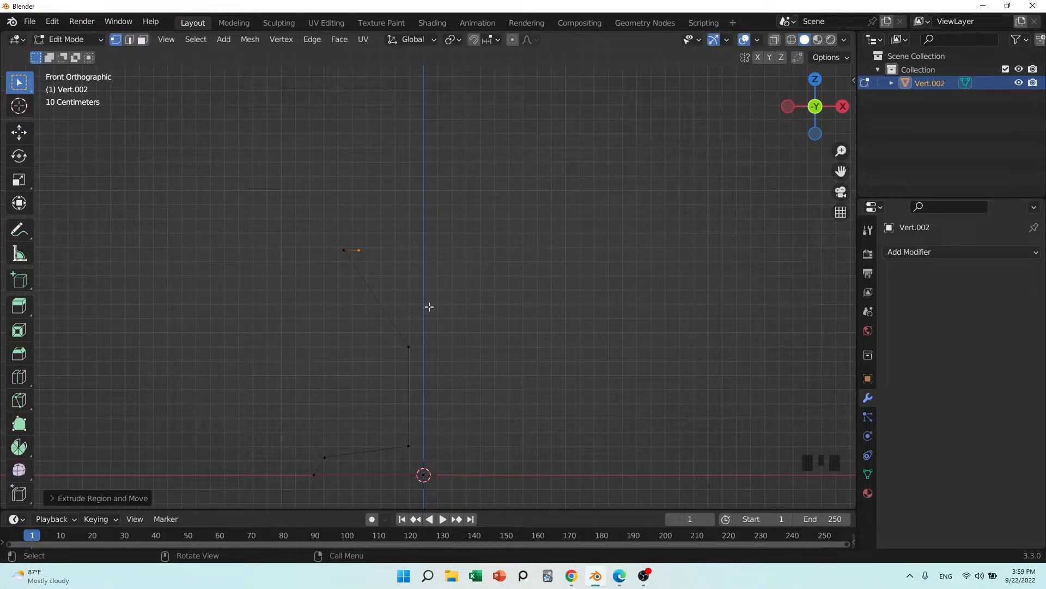
key(e)
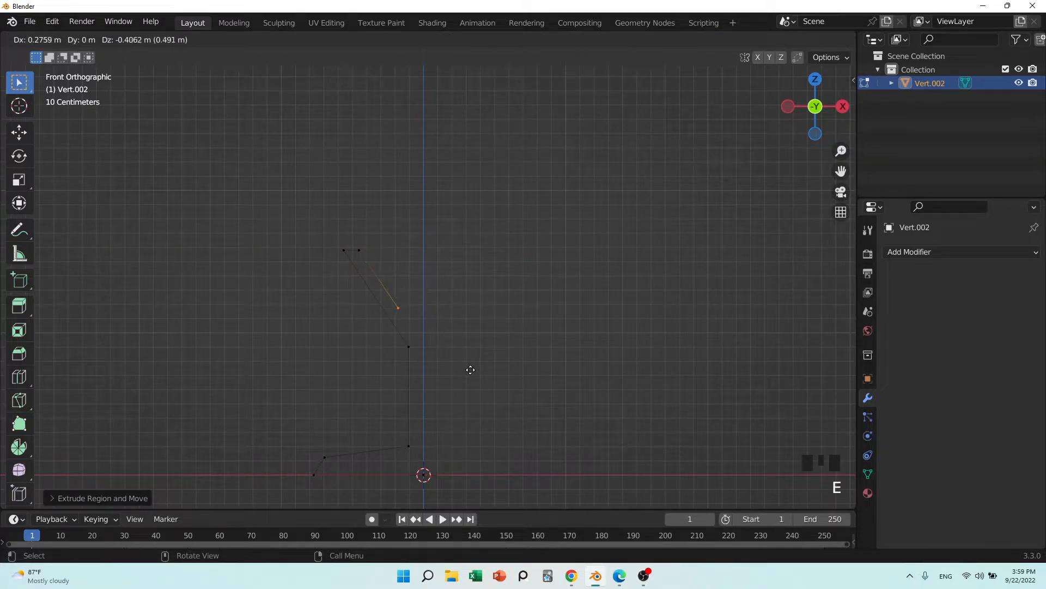
click(495, 403)
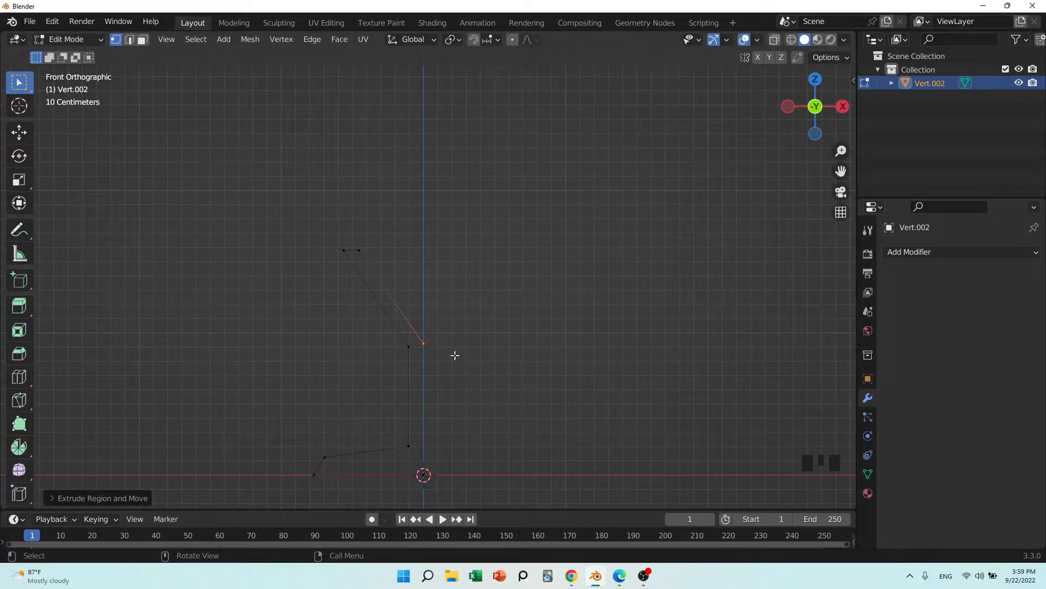
scroll(441, 312, down, 3)
shift+middle_drag(444, 399, 389, 390)
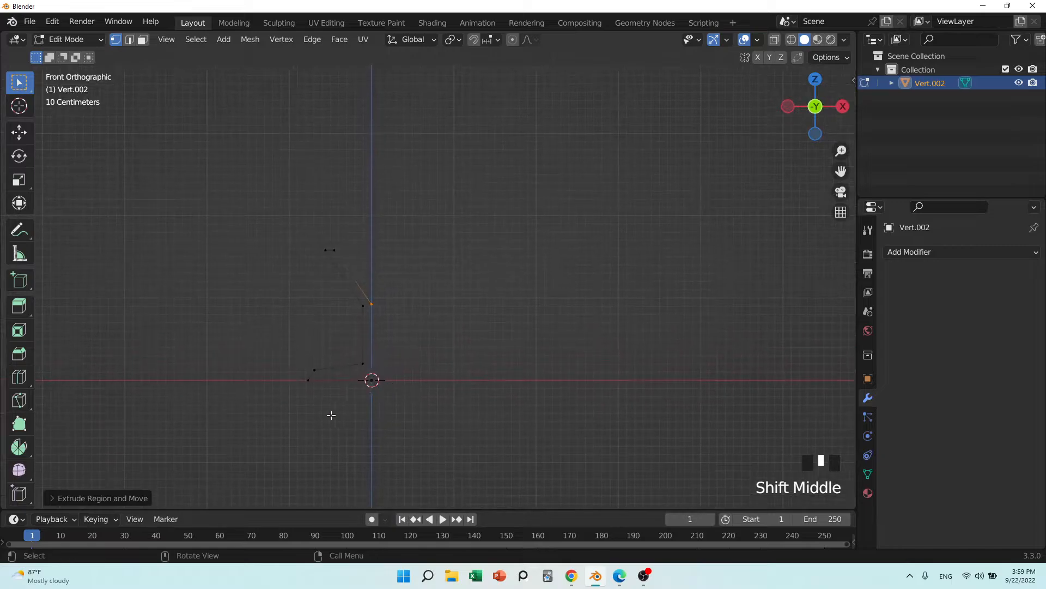
scroll(329, 416, up, 3)
drag(203, 412, 261, 493)
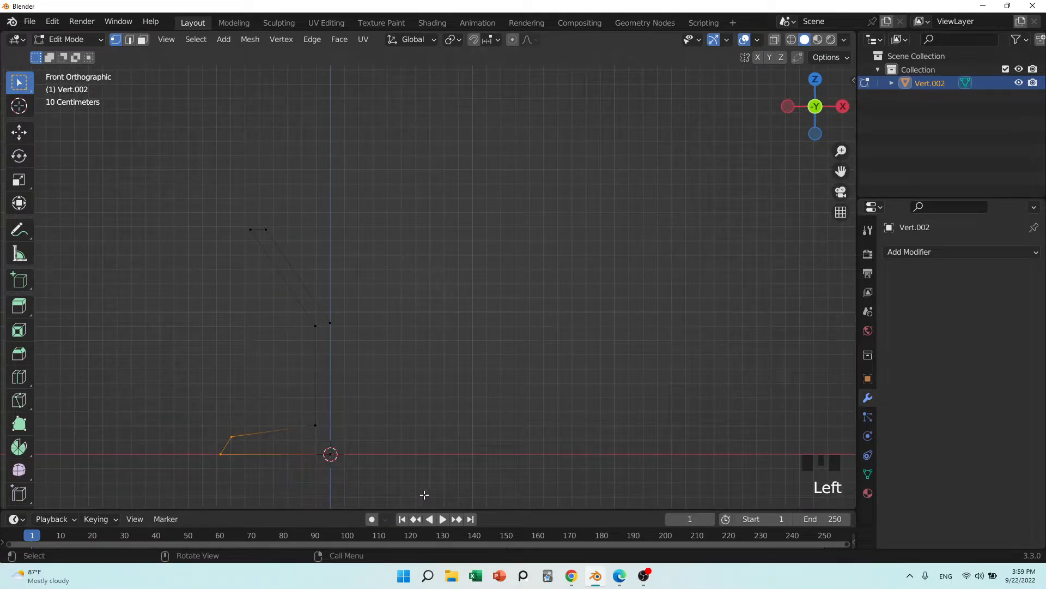
key(s)
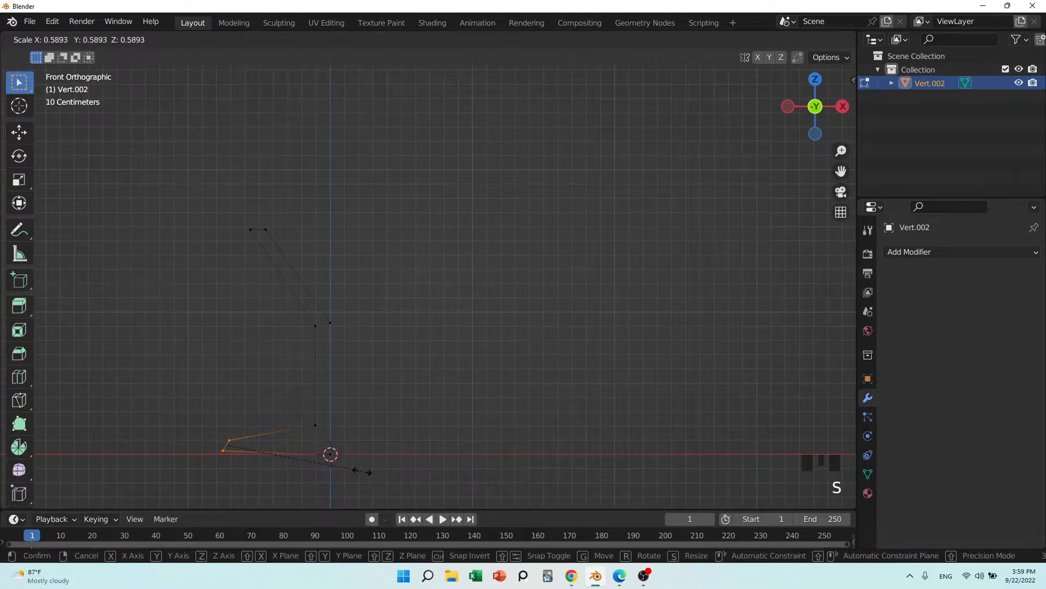
right_click(376, 473)
- Move the base's upper rim vertex about 0.2 m inward to taper the foot, and return to Object Mode
drag(198, 419, 250, 440)
key(g)
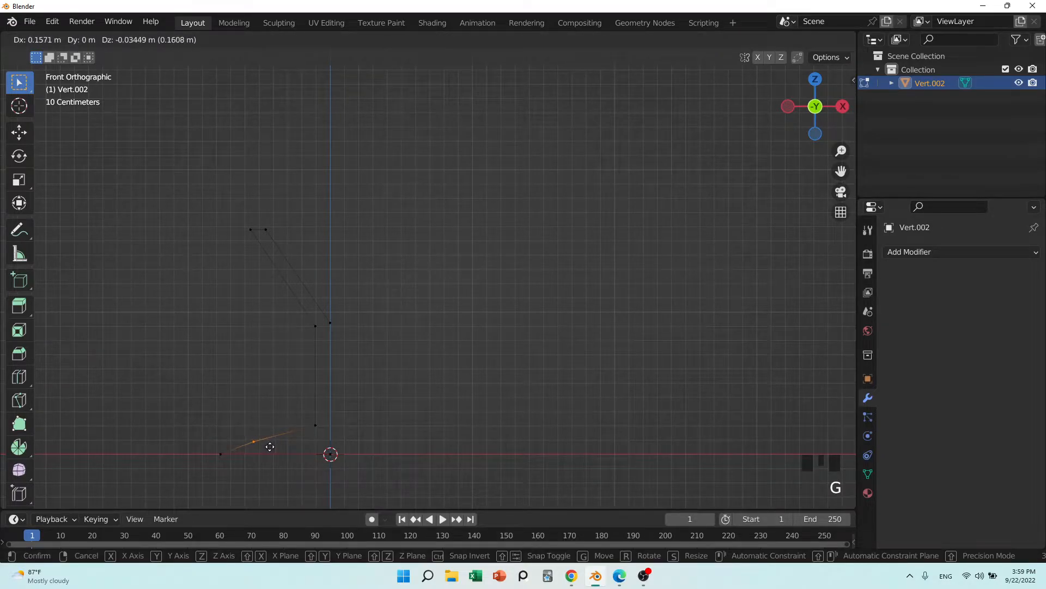
click(281, 443)
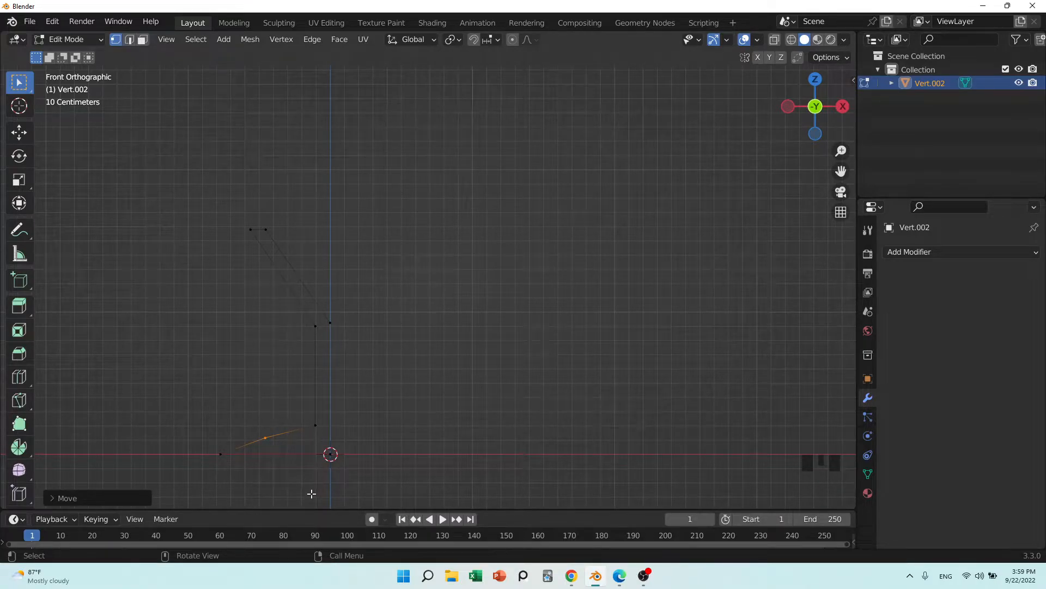
scroll(348, 434, up, 3)
shift+middle_drag(348, 435, 443, 271)
scroll(433, 272, down, 3)
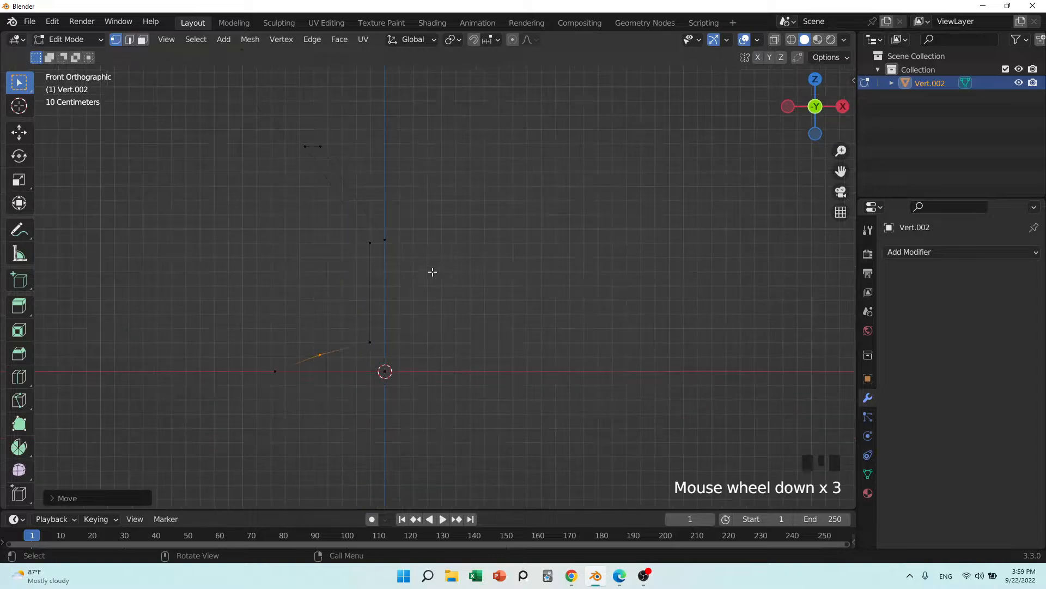
scroll(425, 289, down, 3)
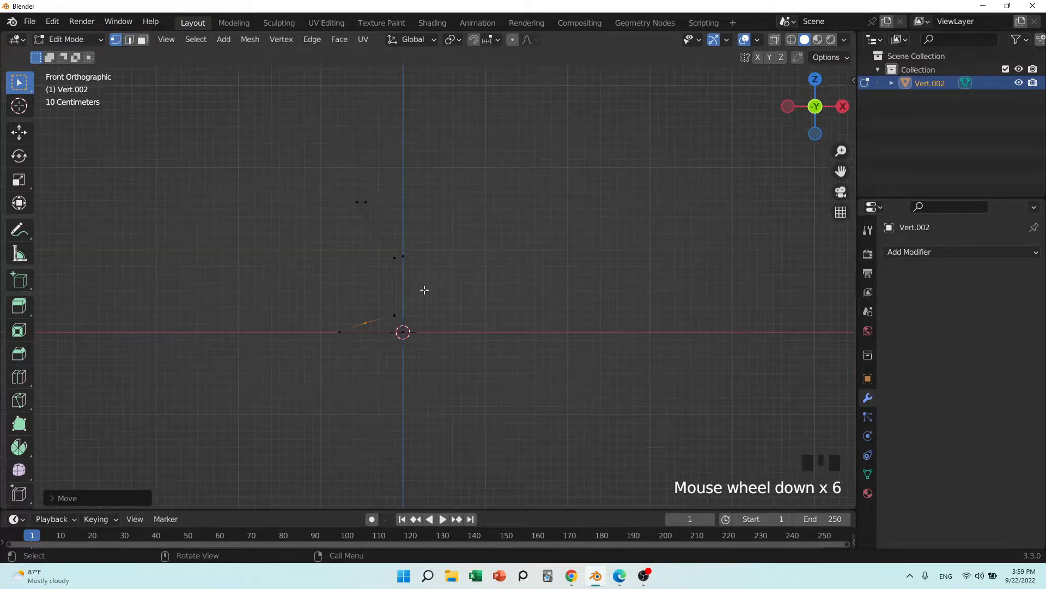
key(Tab)
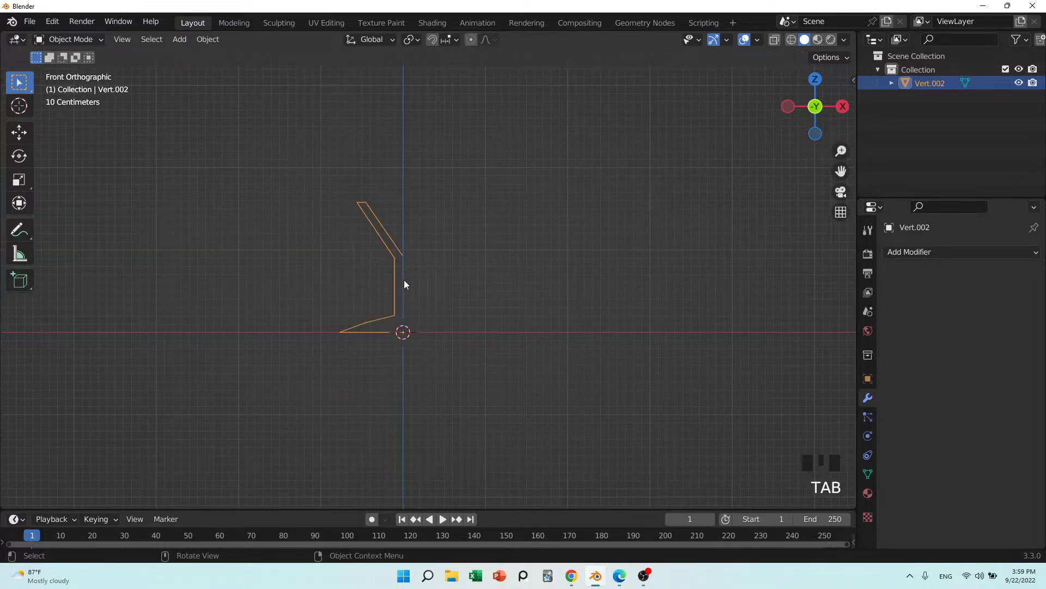
- Add a Screw modifier to the half profile to revolve it 360° around the Z axis
scroll(404, 280, down, 3)
middle_drag(421, 282, 474, 322)
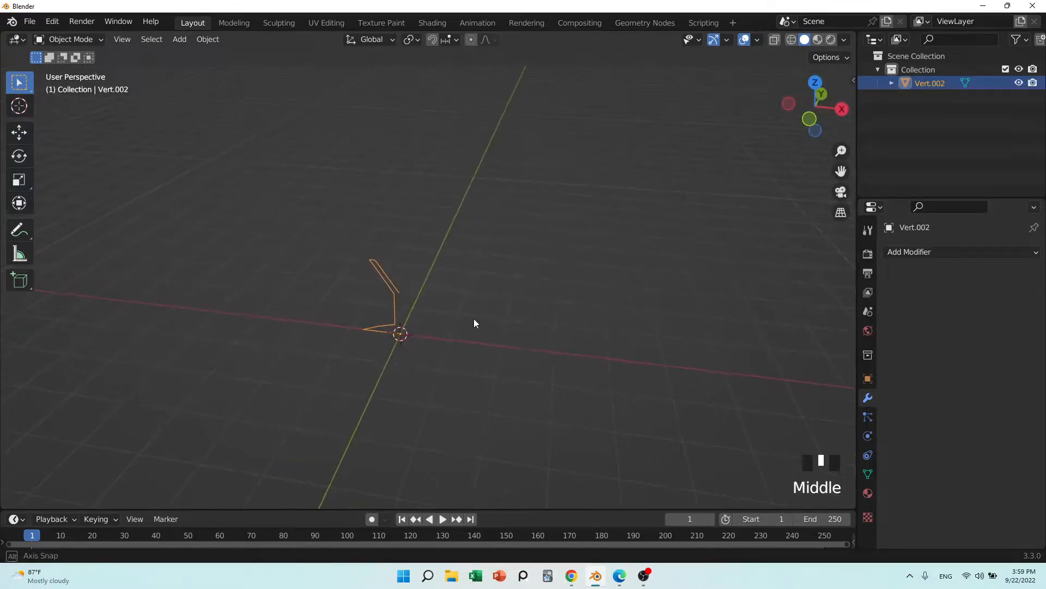
scroll(395, 370, up, 3)
shift+middle_drag(428, 358, 286, 292)
mouse_move(365, 408)
middle_down()
mouse_move(404, 368)
mouse_move(367, 400)
middle_up()
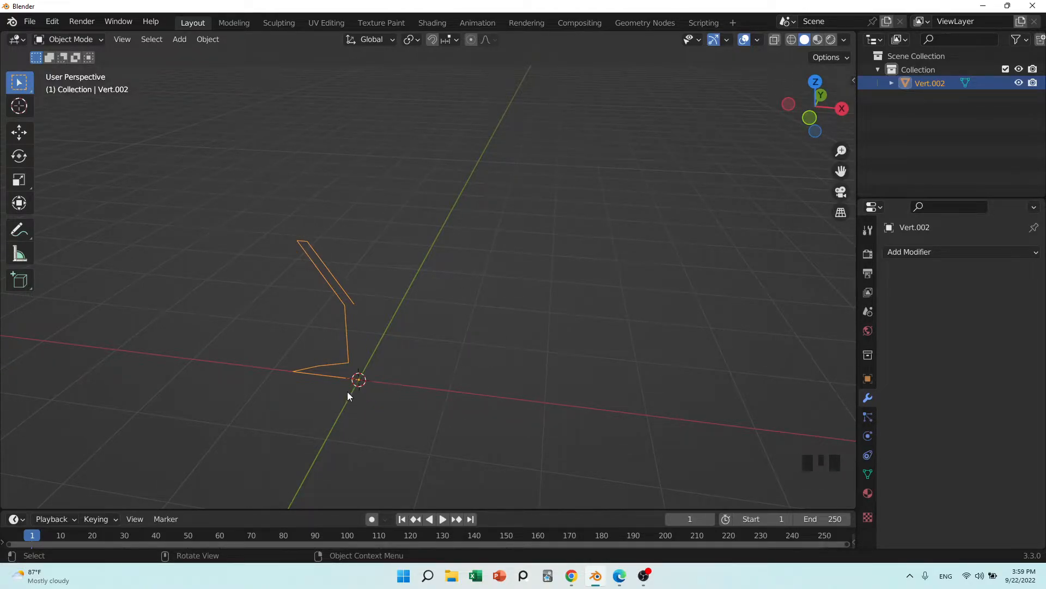
click(915, 253)
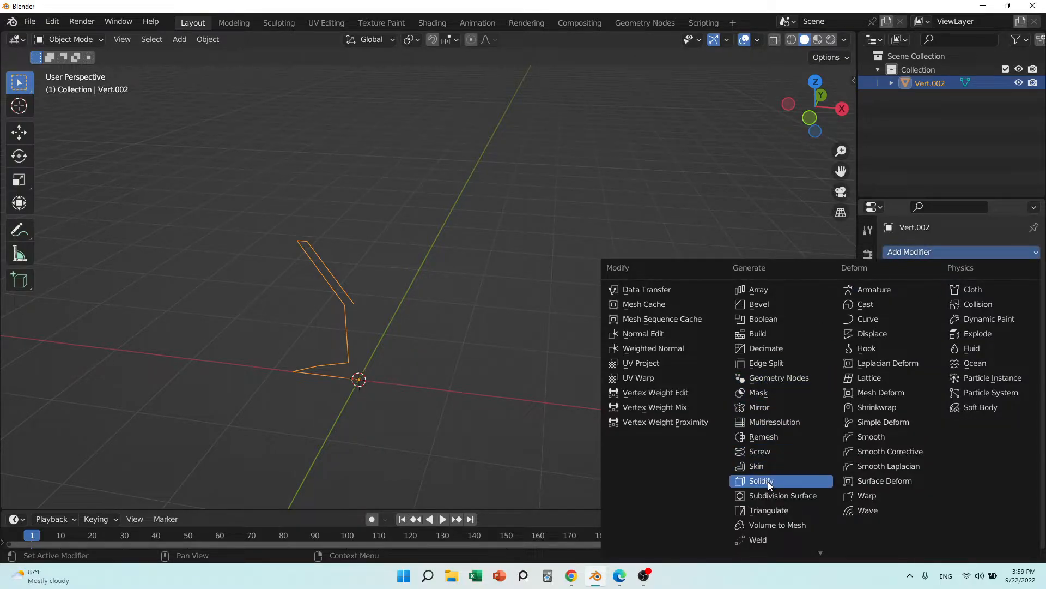
click(763, 452)
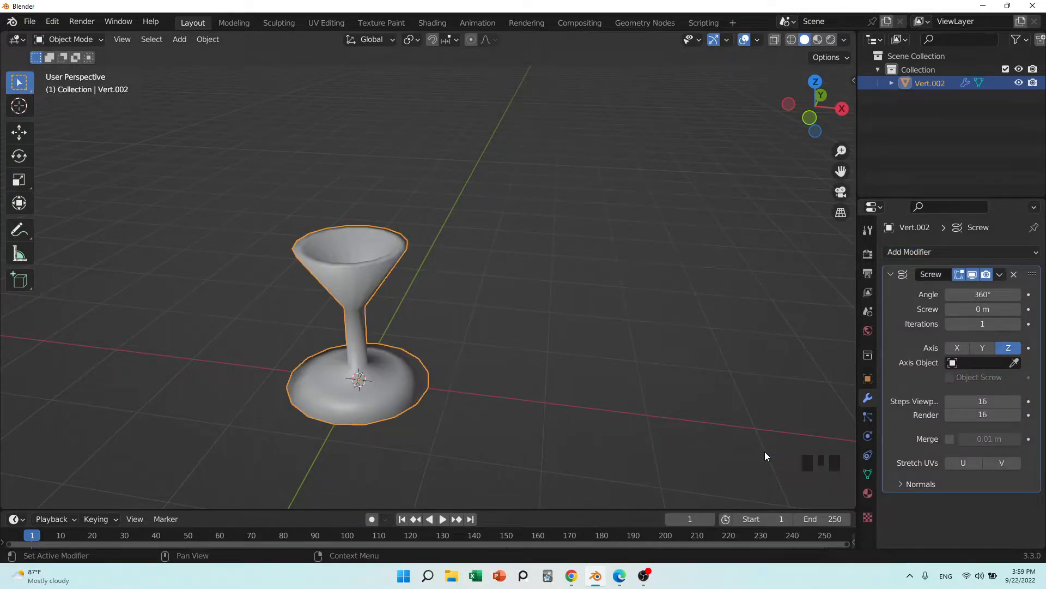
- Examine the revolved glass's bowl, stem and foot up close and from several angles
middle_drag(418, 375, 439, 384)
middle_drag(359, 385, 388, 439)
scroll(385, 286, up, 3)
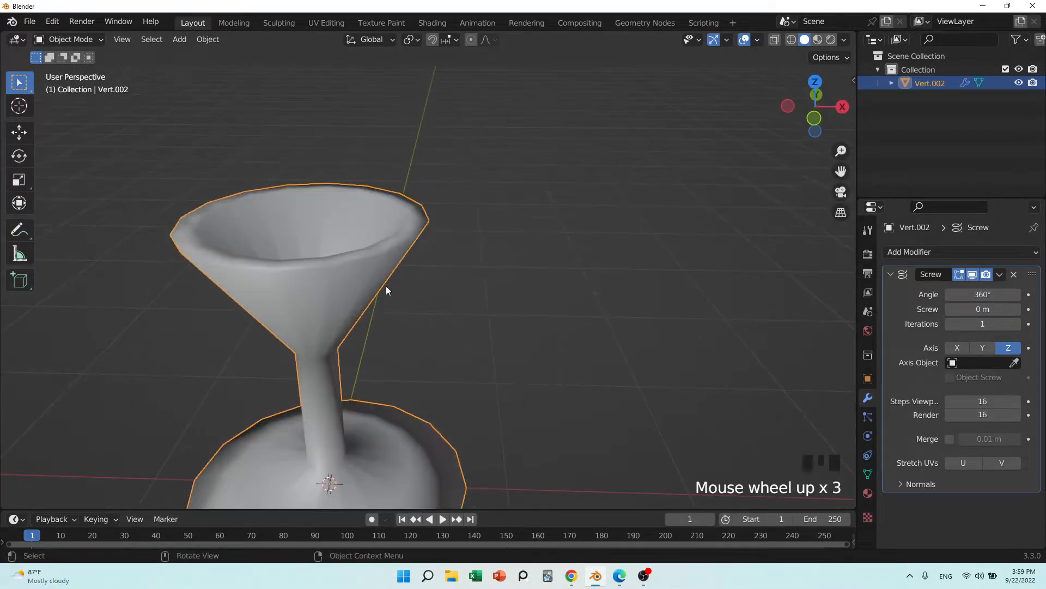
scroll(481, 306, down, 3)
middle_drag(482, 306, 339, 321)
scroll(297, 320, up, 2)
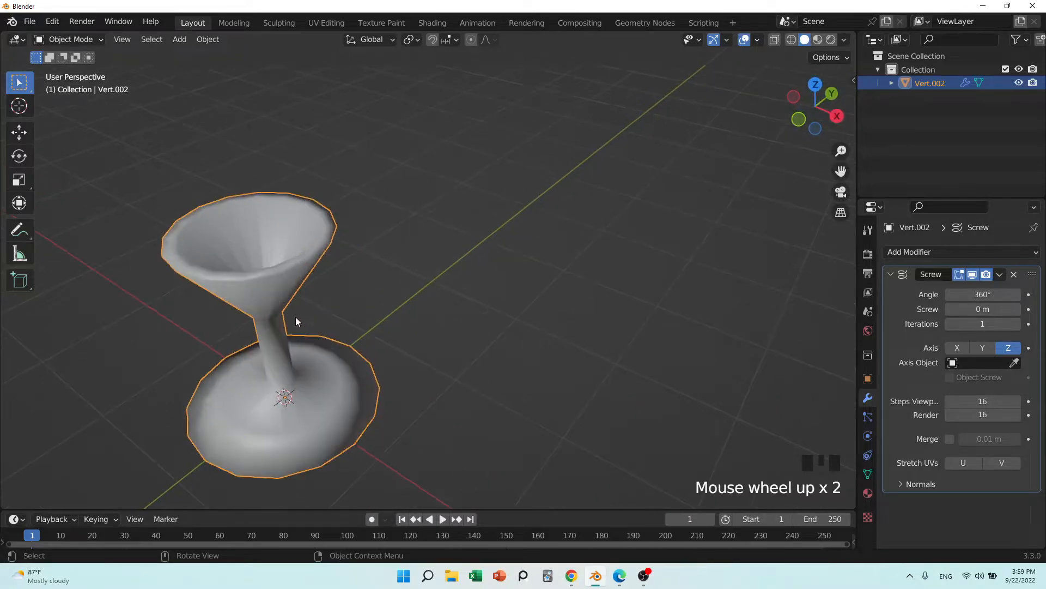
scroll(394, 360, down, 2)
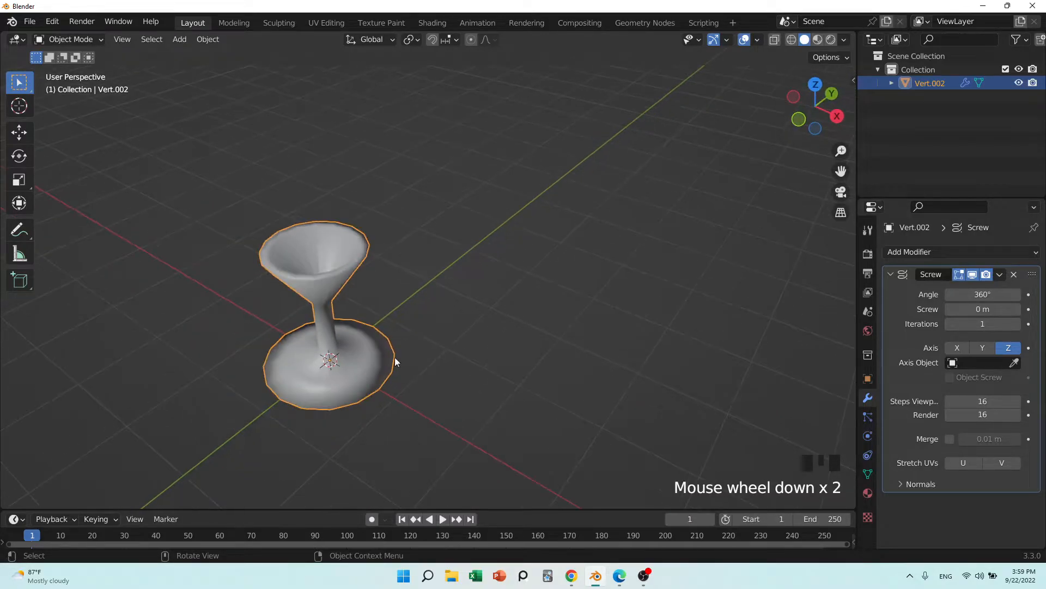
- Try higher iteration counts on the Screw modifier, and settle on 2 iterations
click(1016, 324)
click(1016, 324)
double_click(1016, 325)
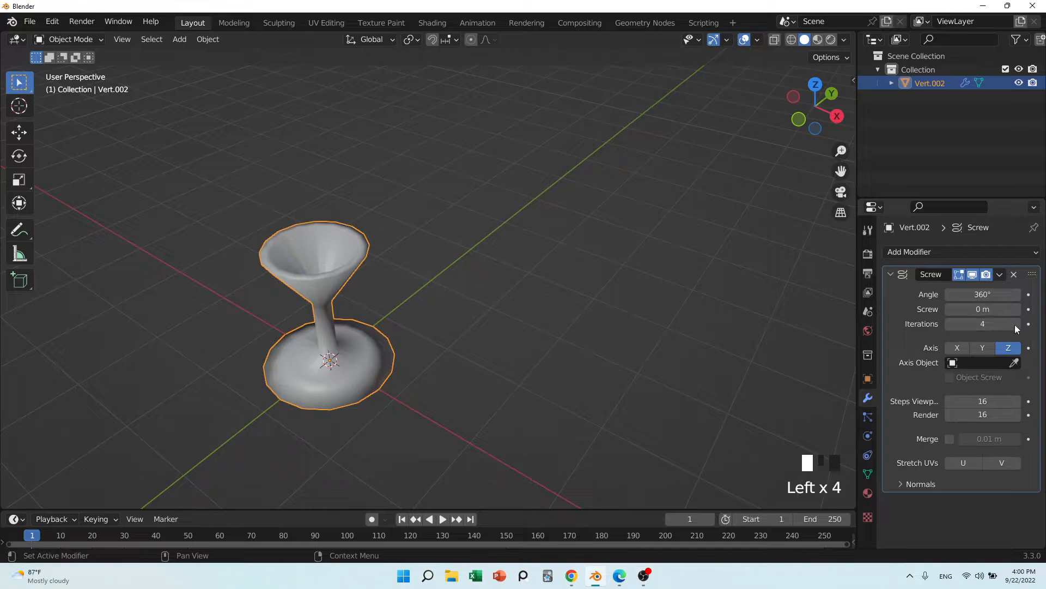
click(1016, 325)
double_click(1016, 324)
scroll(322, 287, up, 3)
middle_drag(210, 266, 310, 292)
click(950, 324)
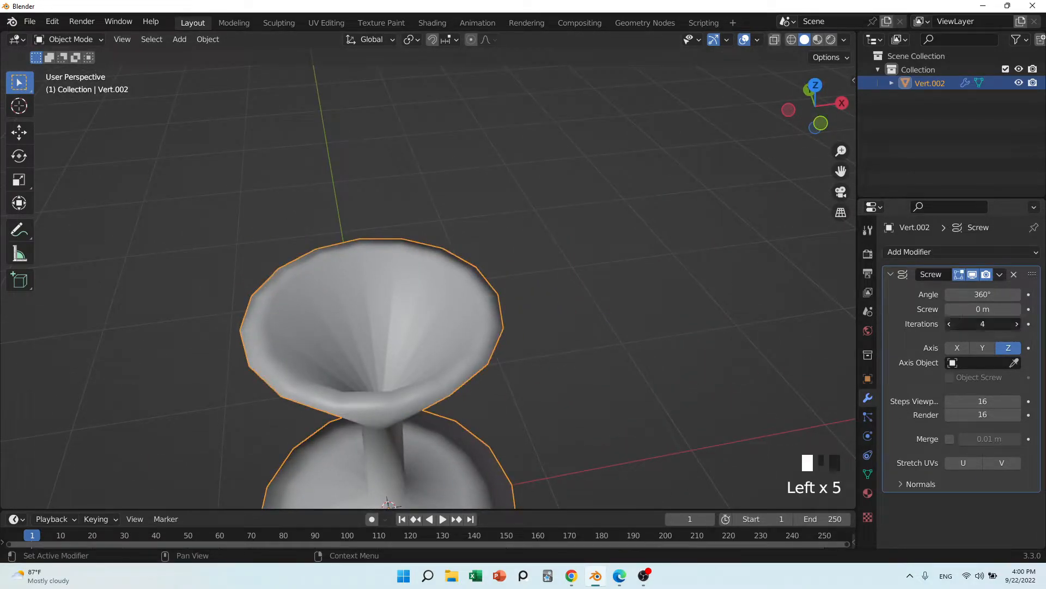
double_click(949, 324)
click(950, 323)
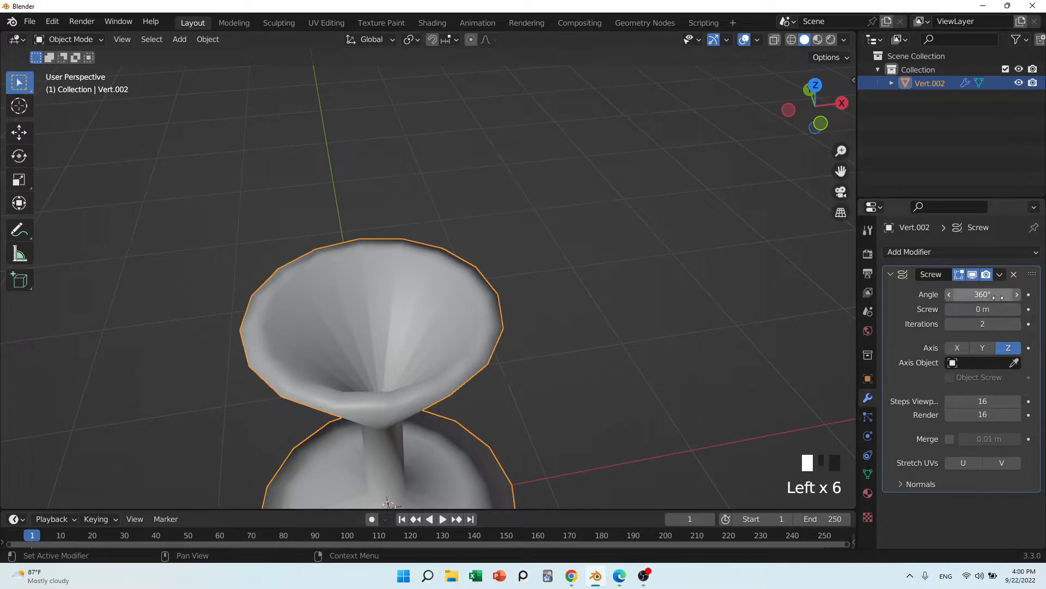
- Try a Screw angle of about 180° on the glass, and set the angle back to 360°
mouse_move(997, 294)
mouse_down()
mouse_move(910, 295)
mouse_move(992, 296)
mouse_up()
middle_drag(453, 381, 552, 361)
mouse_move(981, 294)
mouse_down()
mouse_move(943, 294)
mouse_move(1009, 295)
mouse_move(973, 294)
mouse_up()
click(983, 294)
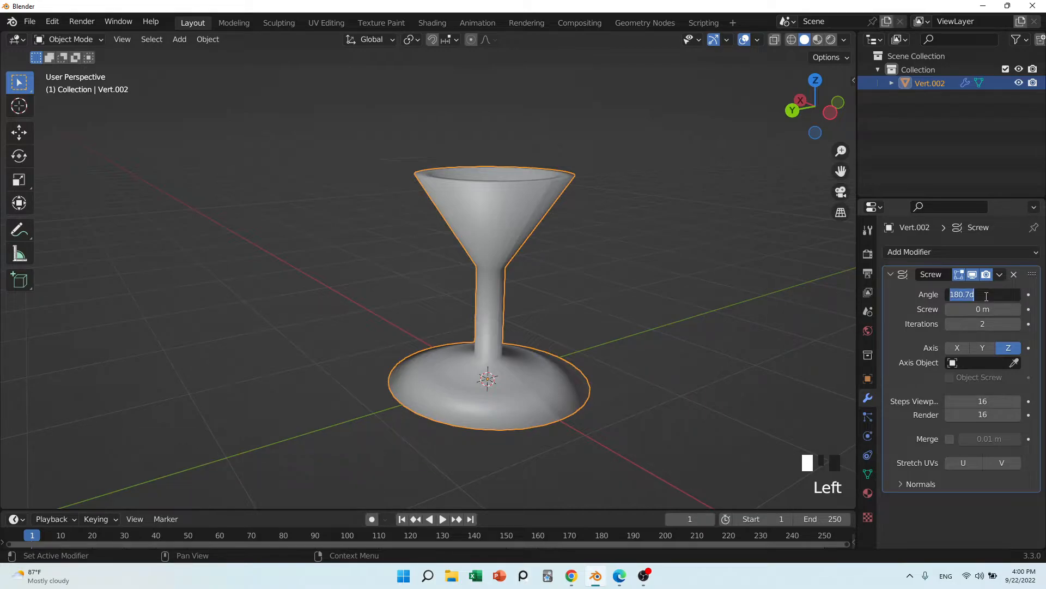
key(Return)
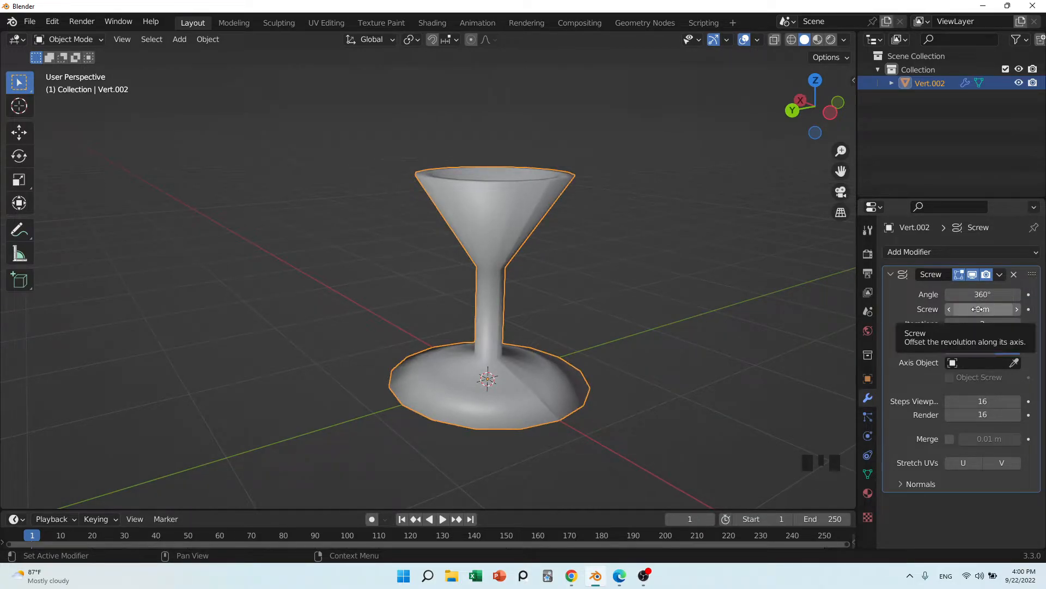
- Set the Screw modifier's offset along the axis to 1.6 m to twist the glass into a spiral
mouse_move(983, 309)
mouse_down()
mouse_move(1008, 309)
mouse_move(993, 309)
mouse_up()
scroll(548, 240, down, 4)
middle_drag(548, 240, 489, 246)
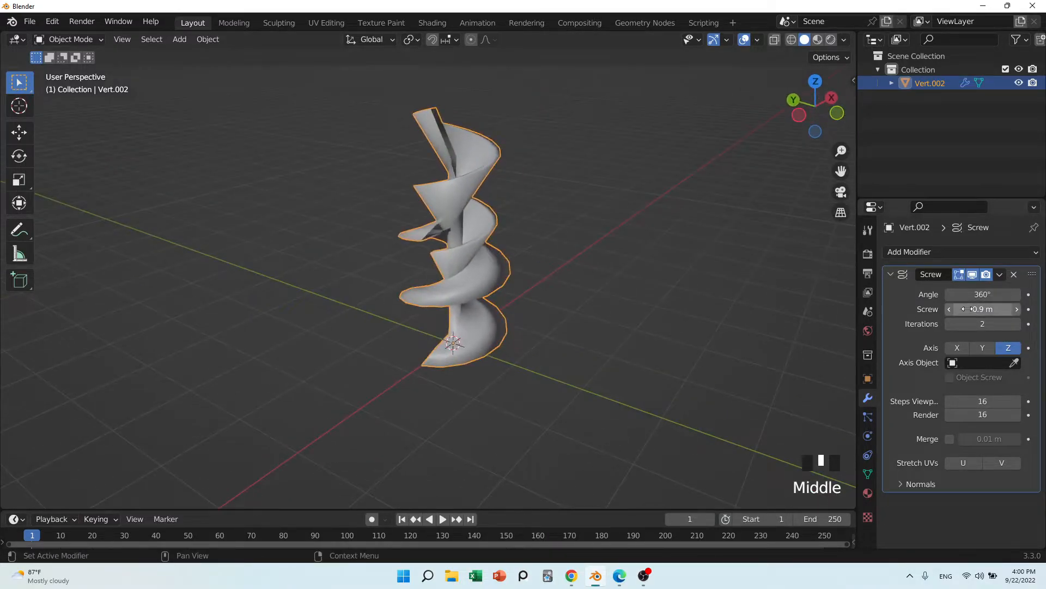
mouse_move(965, 309)
mouse_down()
mouse_move(944, 309)
mouse_move(975, 309)
mouse_up()
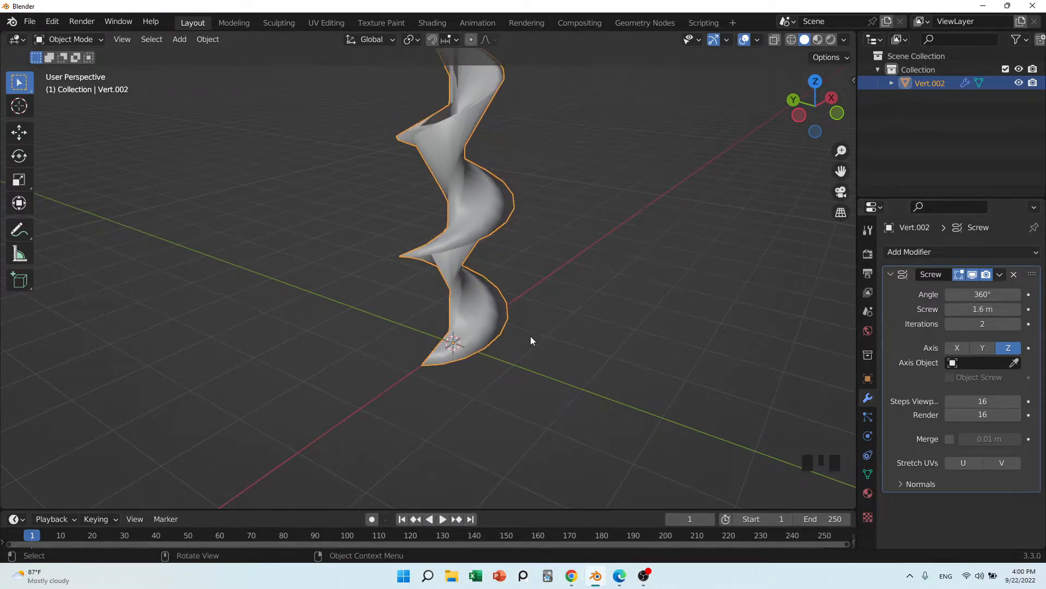
- Add a cylinder mesh and move it along the X axis, well away from the spiral
middle_drag(530, 335, 613, 378)
scroll(548, 306, down, 2)
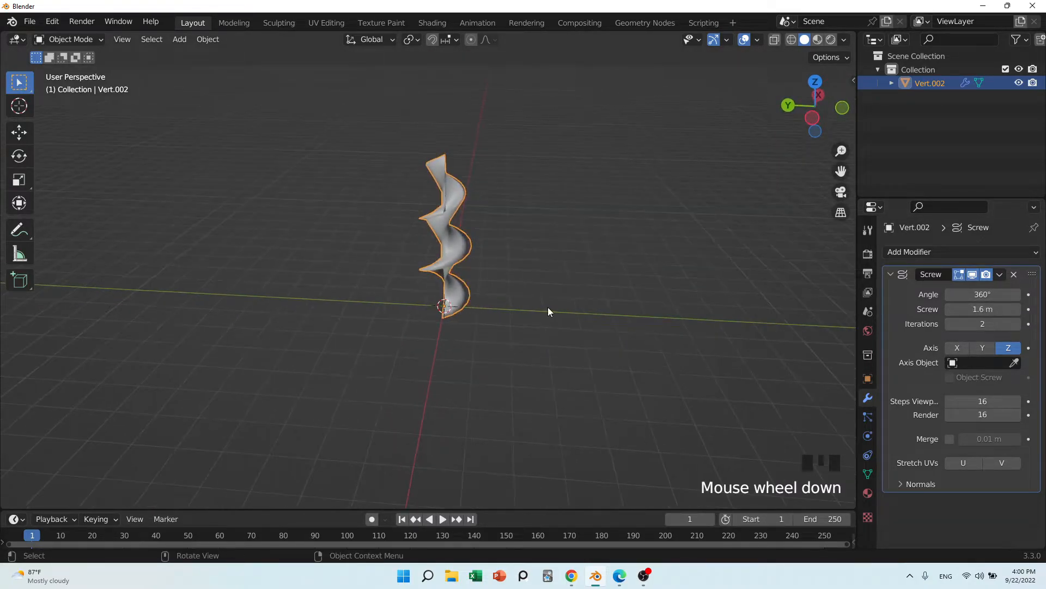
click(547, 307)
key(shift+a)
mouse_move(563, 314)
mouse_move(552, 293)
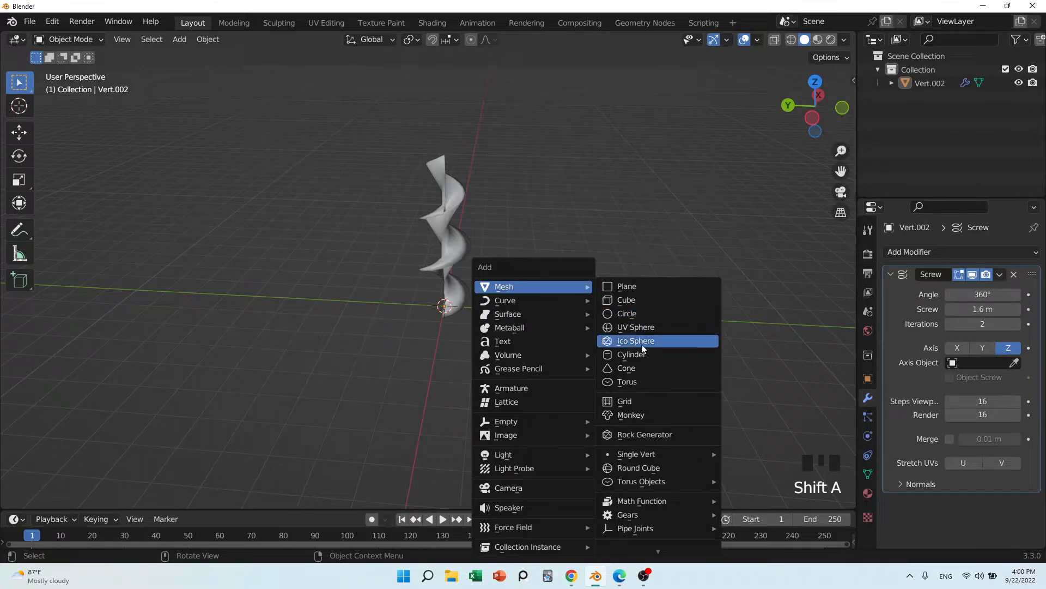
click(627, 353)
scroll(472, 315, down, 3)
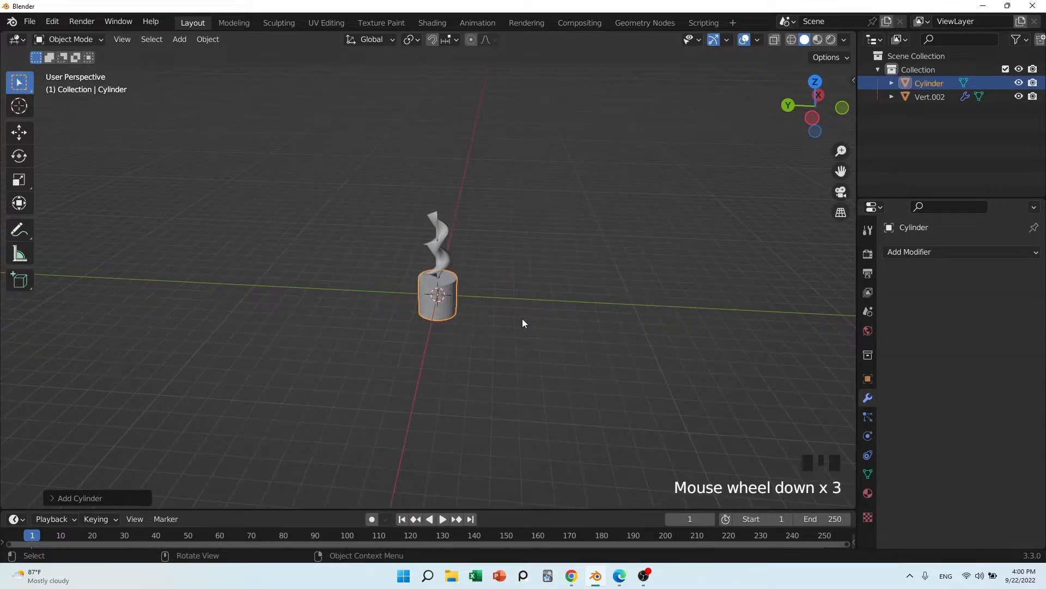
key(g)
key(x)
click(544, 236)
- Scale the cylinder down in X and Y only, keeping its height, to make a thin rod
middle_drag(556, 277, 383, 341)
scroll(545, 361, up, 3)
key(s)
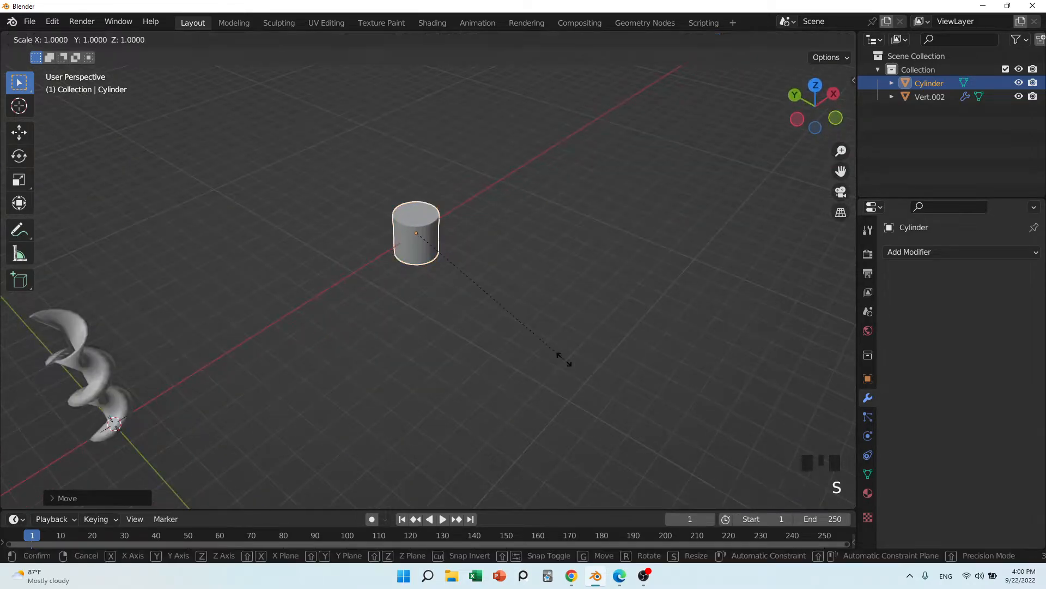
key(shift+z)
click(417, 249)
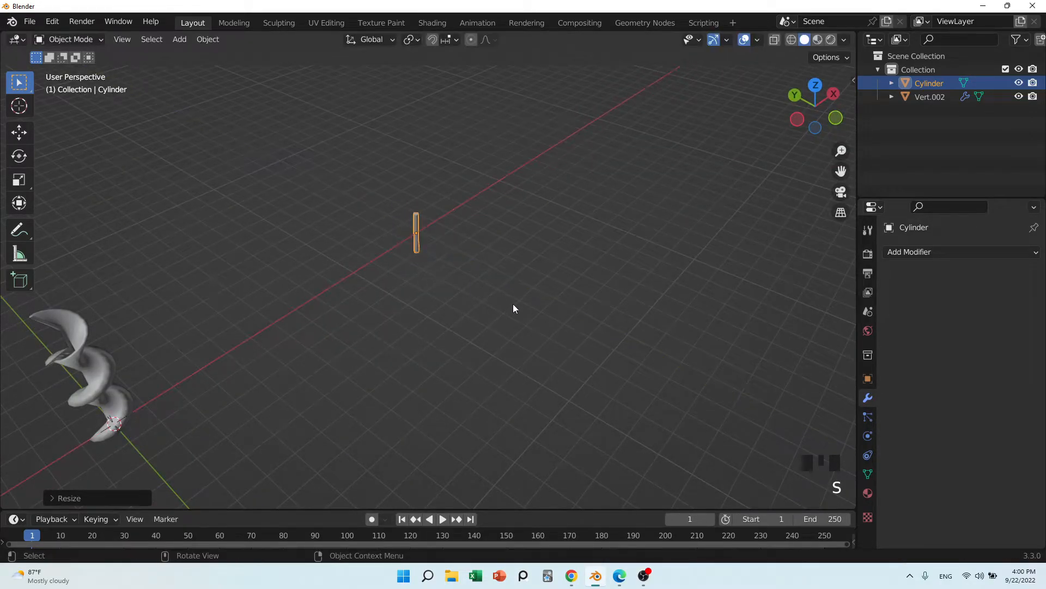
- Stretch the thin rod to several times its height along Z, and raise it so its base sits near ground level
key(g)
key(z)
click(509, 287)
key(s)
key(z)
click(746, 399)
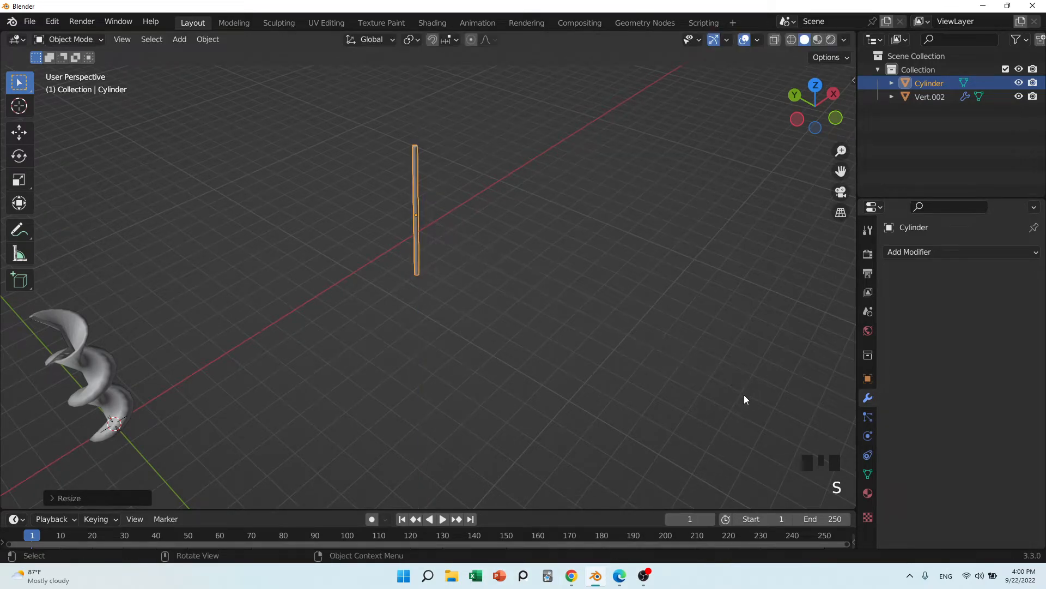
key(g)
key(z)
click(714, 351)
- Set the cylinder as the axis object of the spiral's Screw modifier
middle_drag(452, 306, 373, 305)
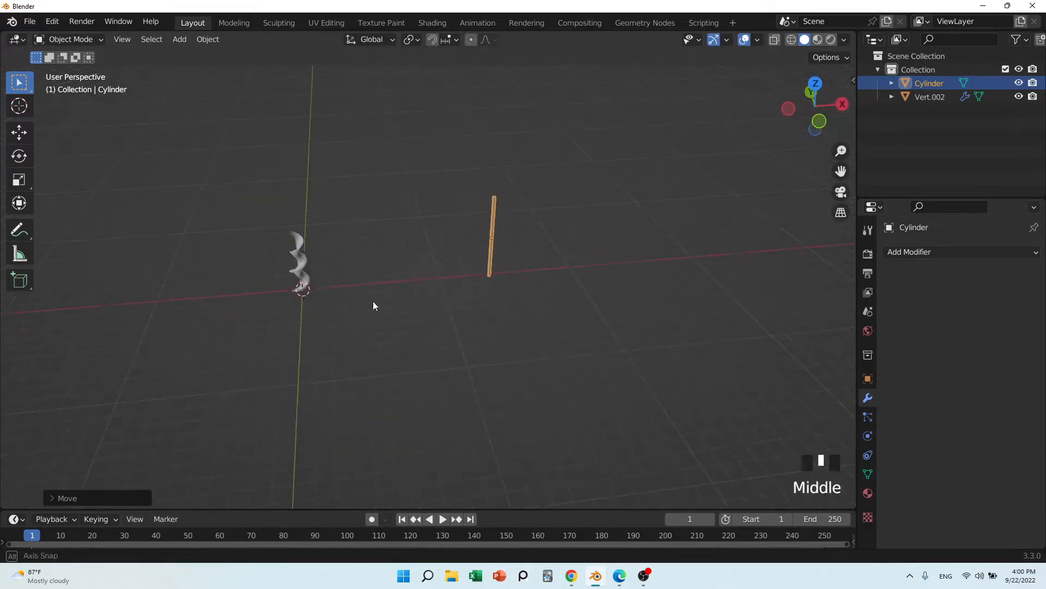
click(304, 260)
click(1010, 364)
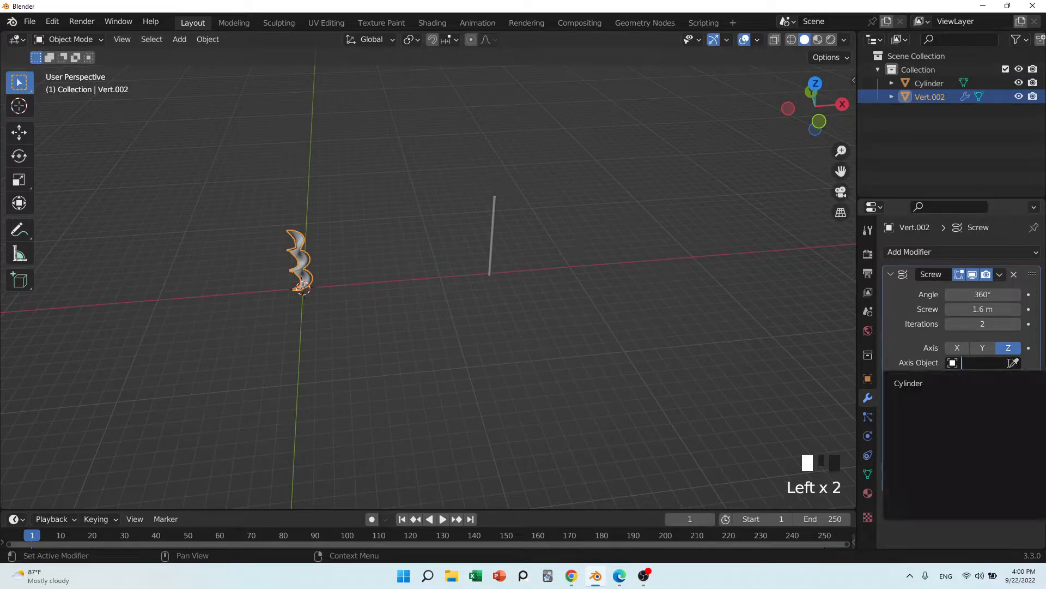
click(934, 384)
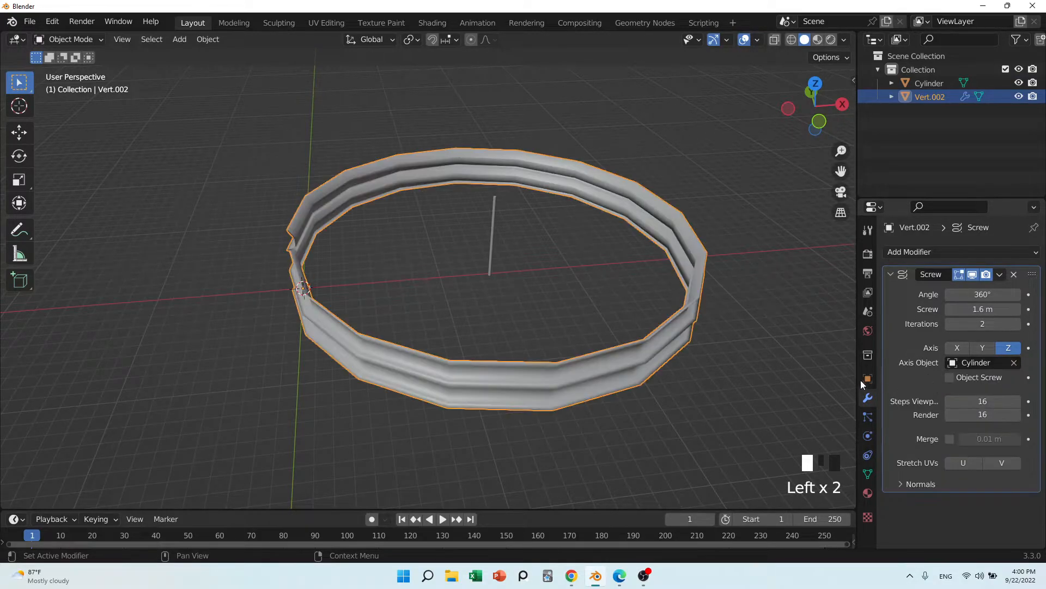
- Increase the Screw modifier's offset to 3.5 m to separate the turns around the rod
middle_drag(406, 320, 550, 318)
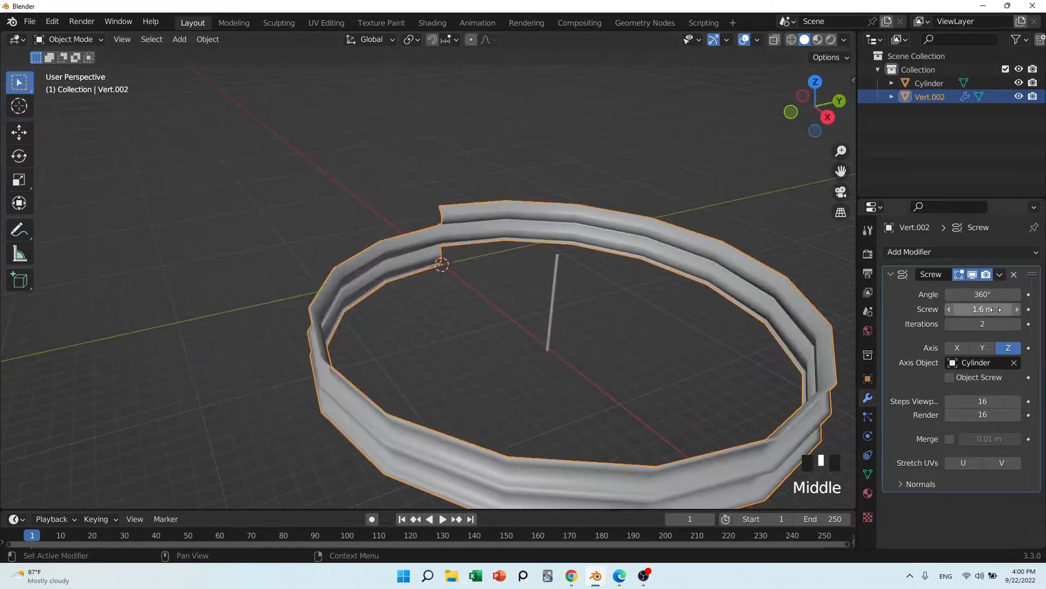
drag(992, 309, 407, 270)
middle_drag(407, 270, 510, 306)
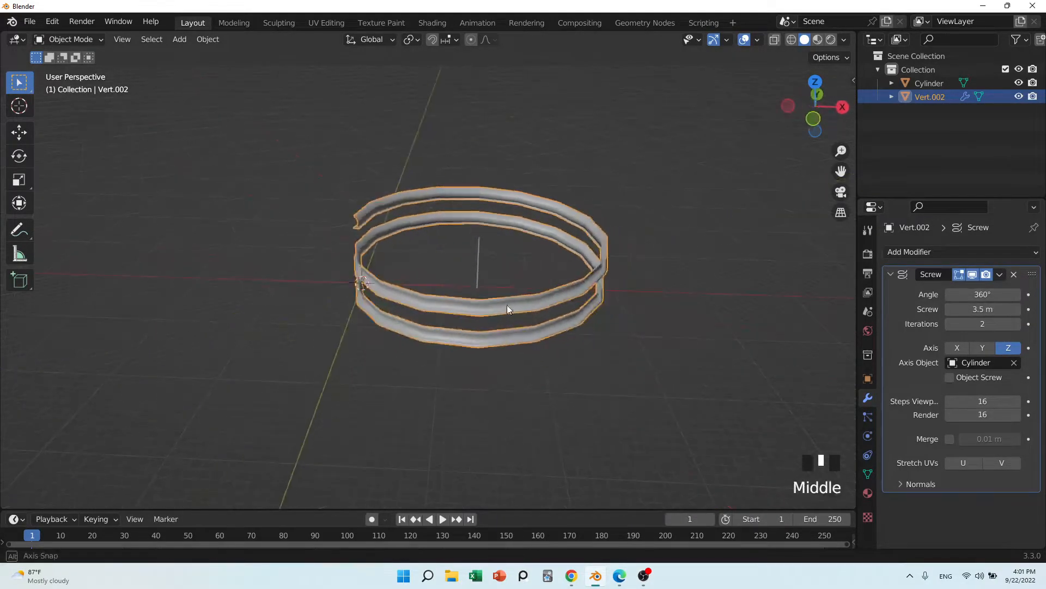
- Move all profile vertices in Edit Mode about 12.8 m along X toward the rod, and return to Object Mode
scroll(346, 295, up, 3)
key(Tab)
middle_drag(355, 325, 394, 328)
drag(340, 369, 392, 429)
key(g)
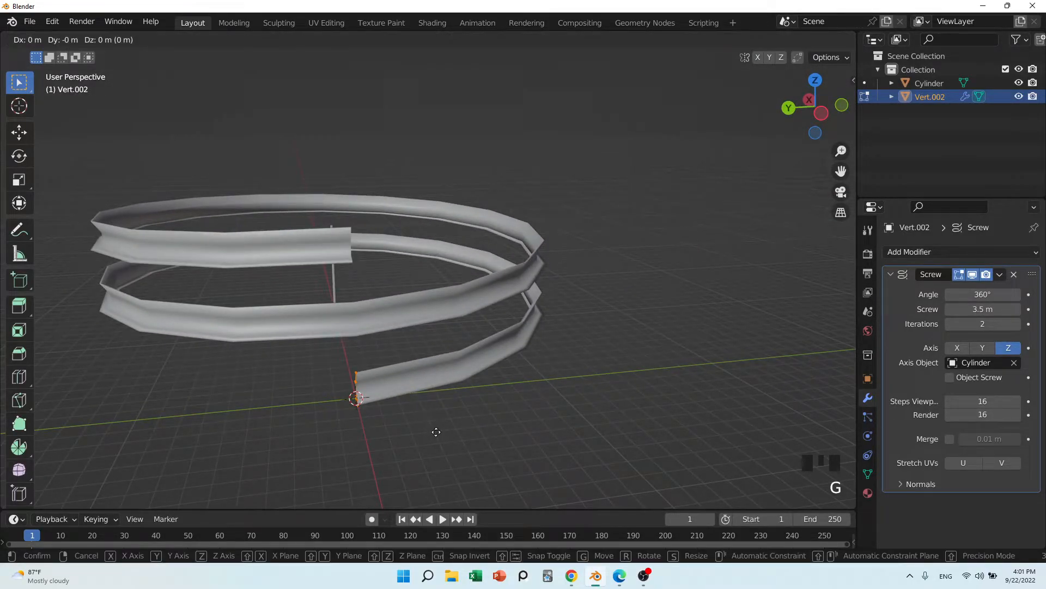
key(x)
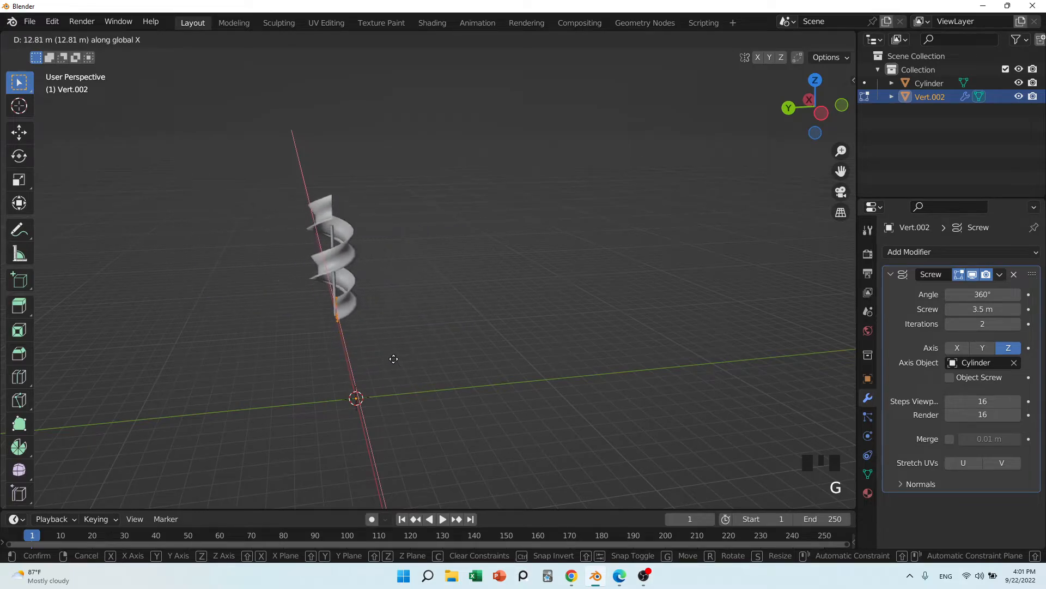
click(390, 357)
scroll(383, 294, up, 7)
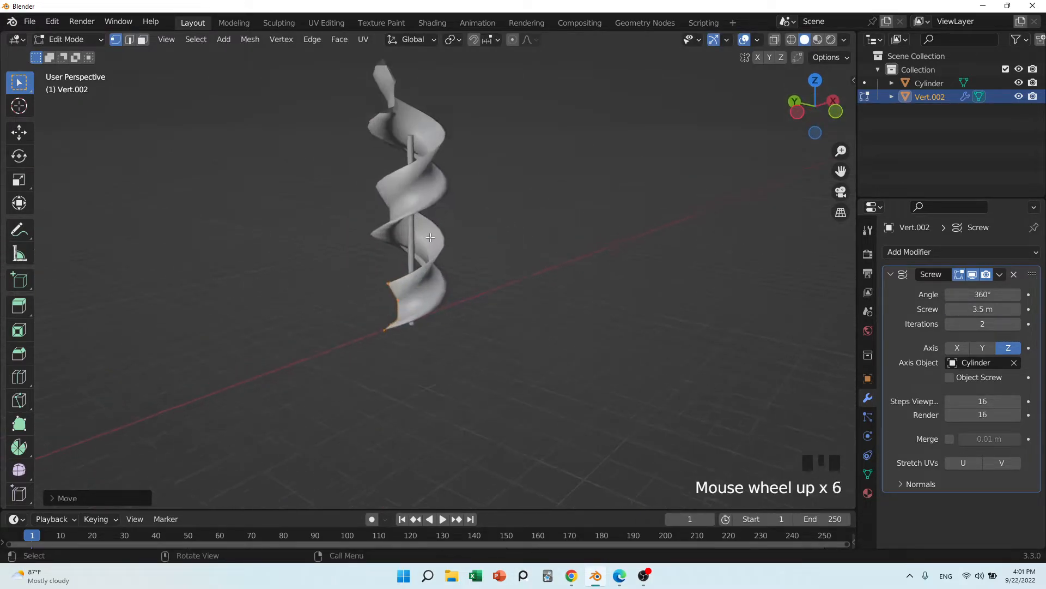
key(Tab)
- Smooth the spiral by setting the Screw modifier's steps to 55 for the viewport and 49 for rendering
scroll(459, 286, down, 3)
middle_drag(459, 286, 416, 299)
scroll(416, 299, up, 4)
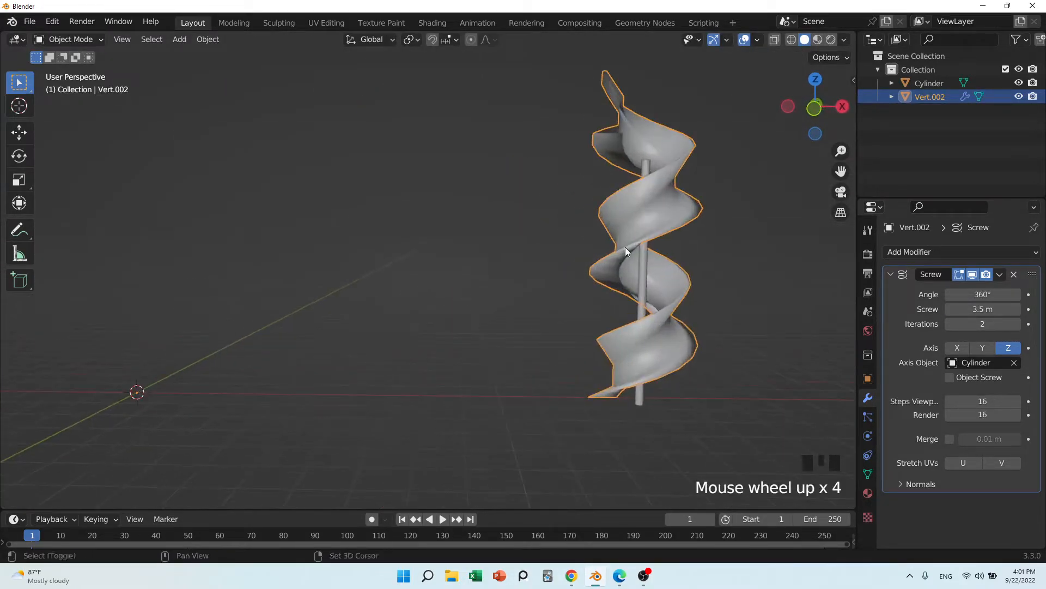
shift+scroll(460, 325, up, 2)
scroll(502, 320, up, 1)
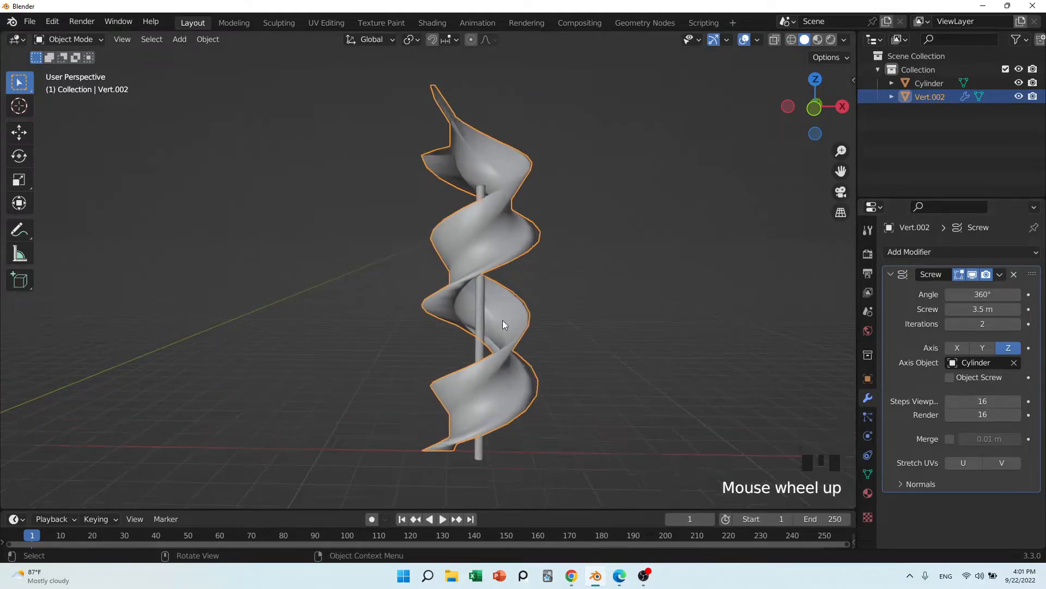
middle_drag(502, 319, 521, 415)
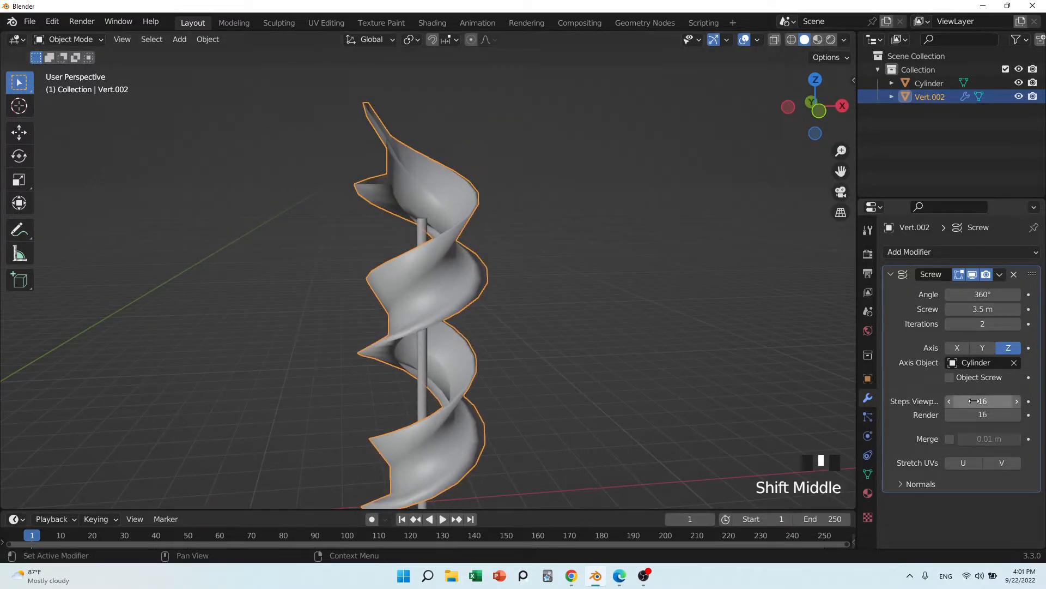
drag(983, 402, 1030, 401)
scroll(402, 324, up, 14)
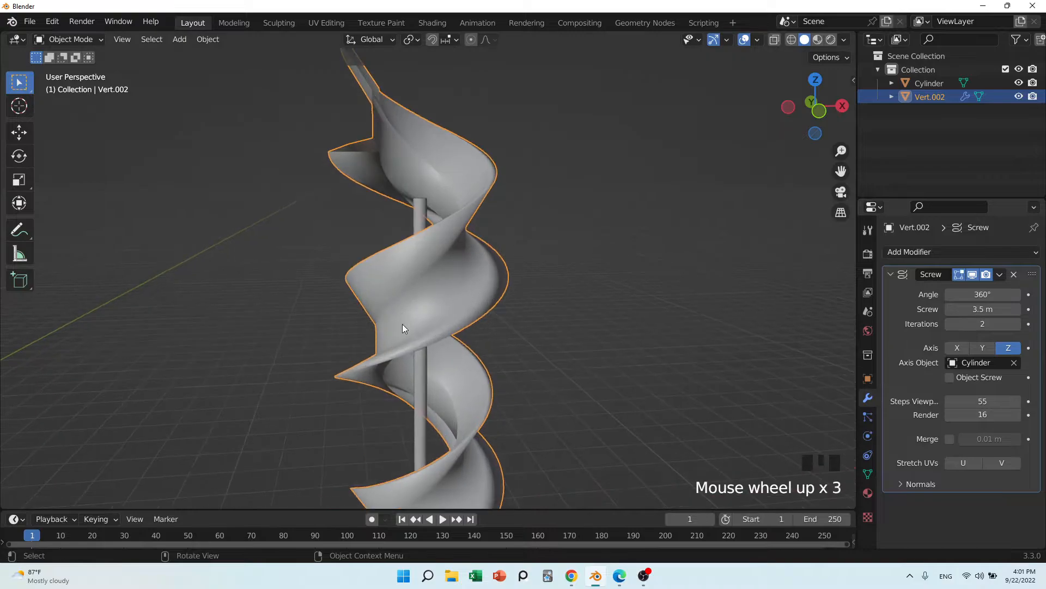
scroll(404, 291, down, 8)
middle_drag(404, 290, 507, 327)
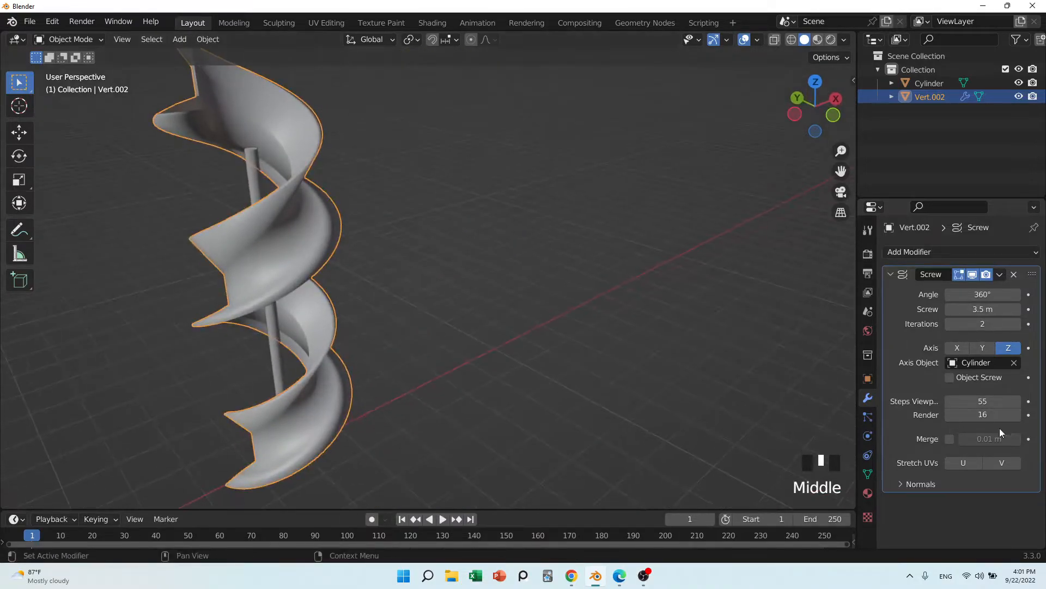
drag(988, 416, 1014, 416)
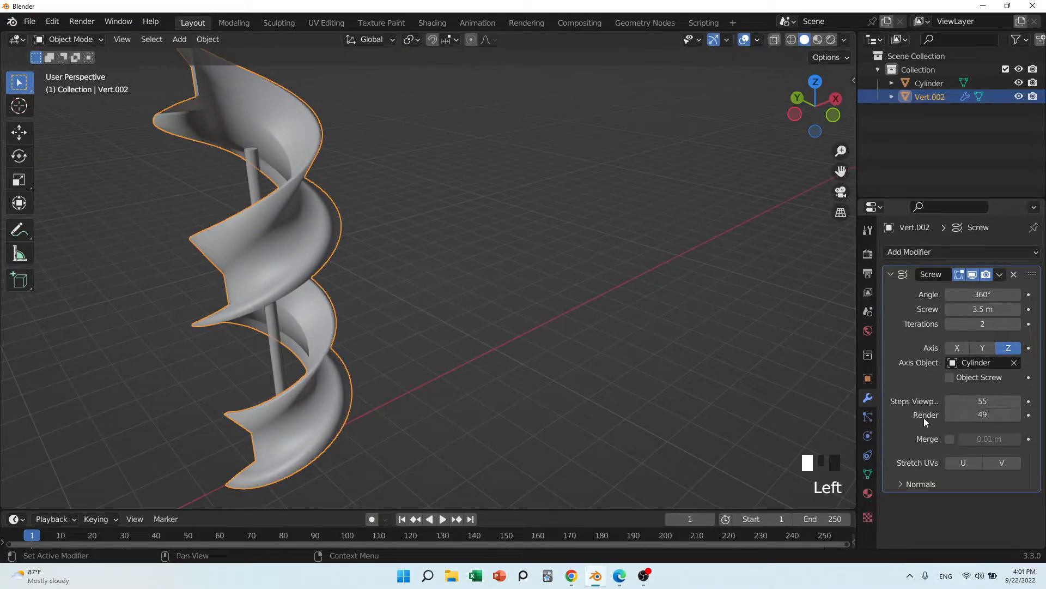
- Inspect the smoothed spiral around the rod up close and from a distance
scroll(328, 338, down, 6)
middle_drag(328, 338, 411, 384)
scroll(387, 285, up, 10)
scroll(275, 320, down, 6)
scroll(414, 384, down, 6)
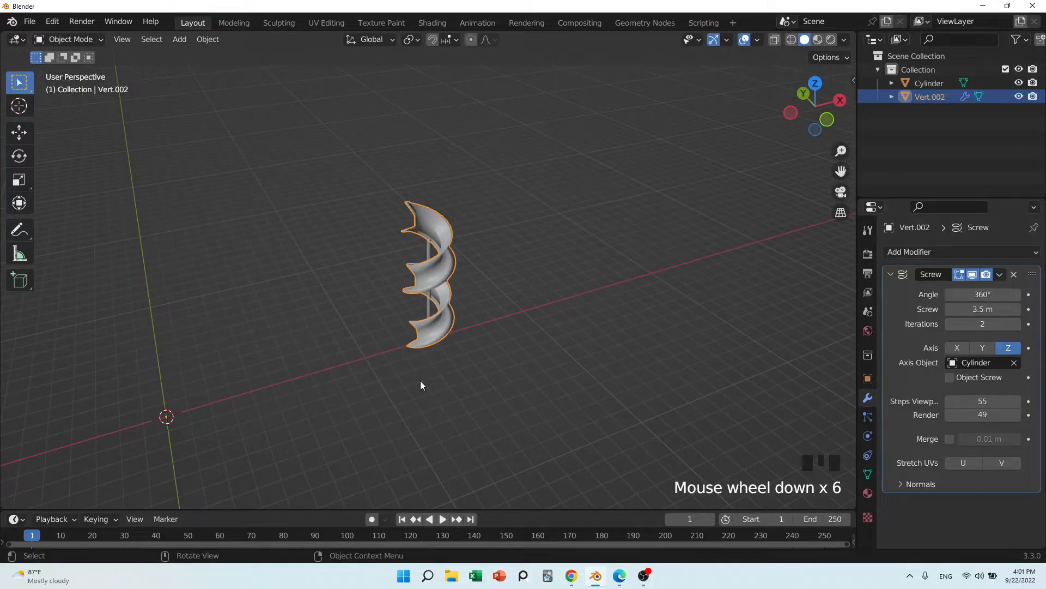
- Delete the spiral and its rod so the scene is empty, and reset the view to the world origin
key(a)
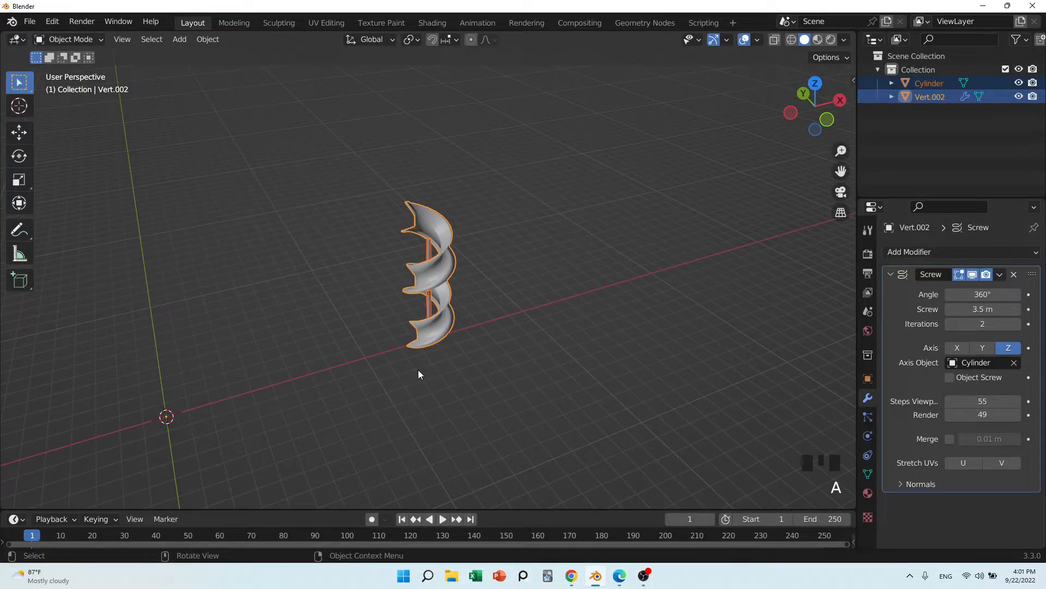
key(x)
click(418, 370)
key(shift+c)
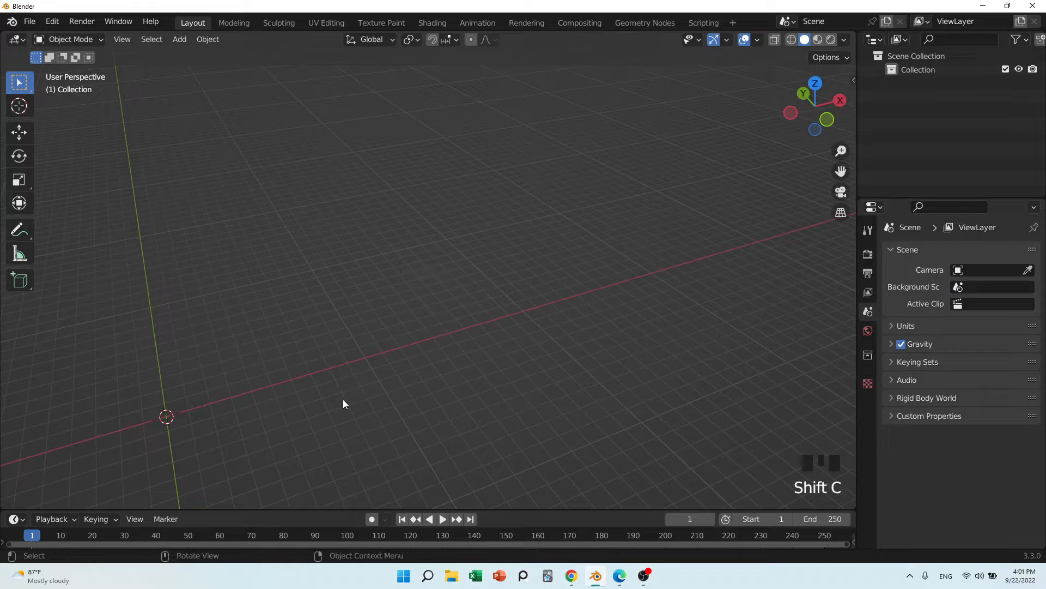
shift+middle_drag(344, 404, 680, 316)
- Add a Bezier circle curve at the origin and give it a Screw modifier
key(shift+a)
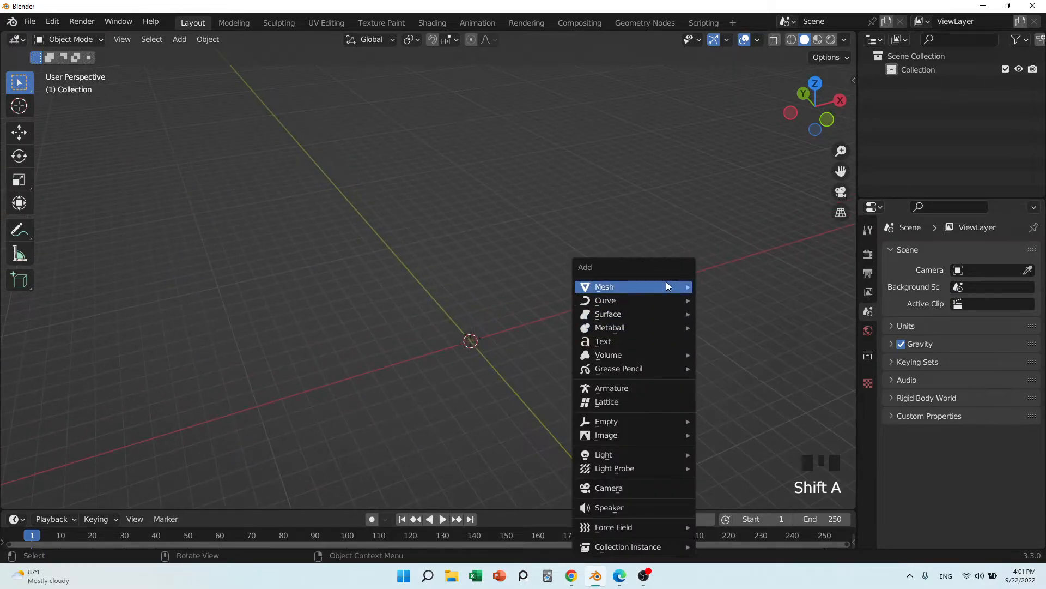
mouse_move(627, 287)
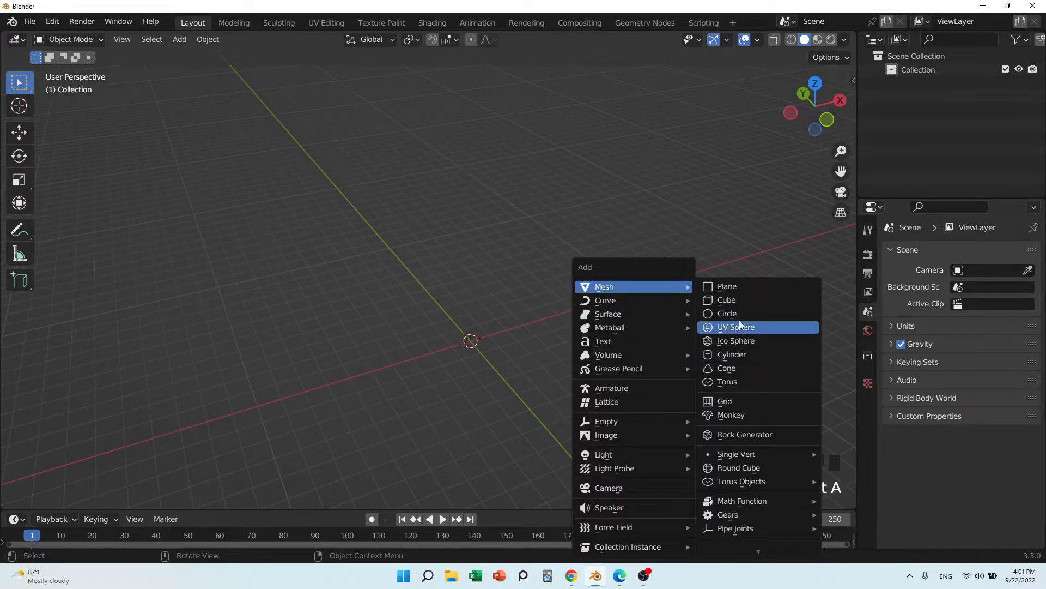
mouse_move(676, 300)
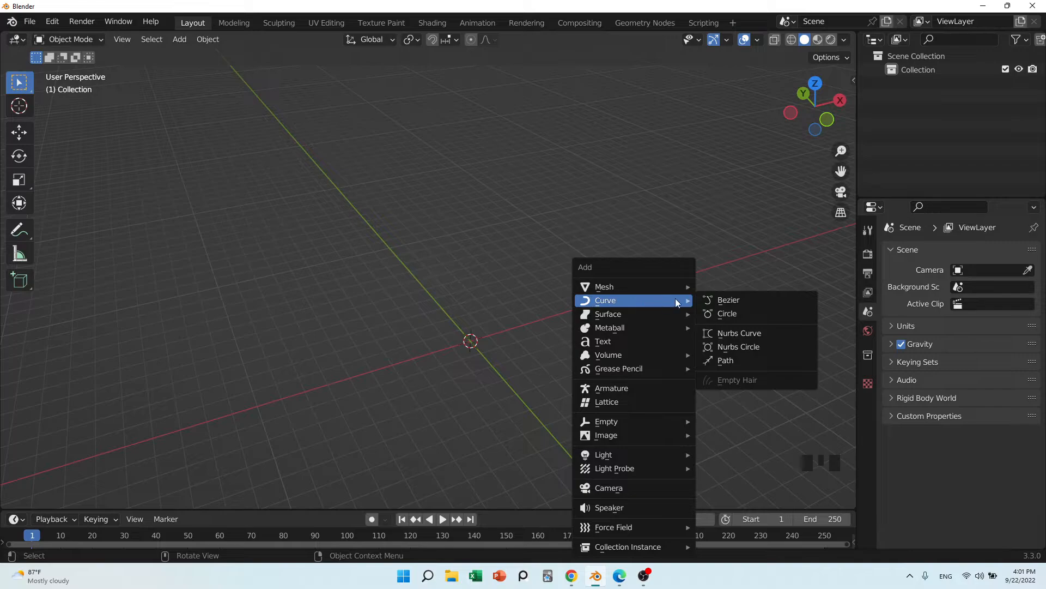
click(760, 314)
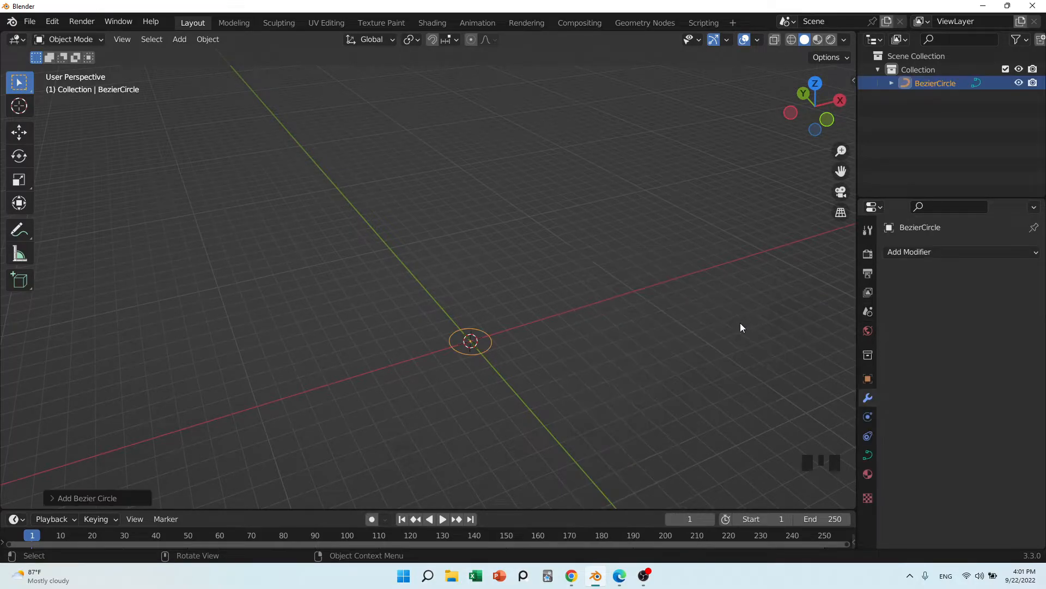
scroll(449, 379, up, 3)
click(909, 254)
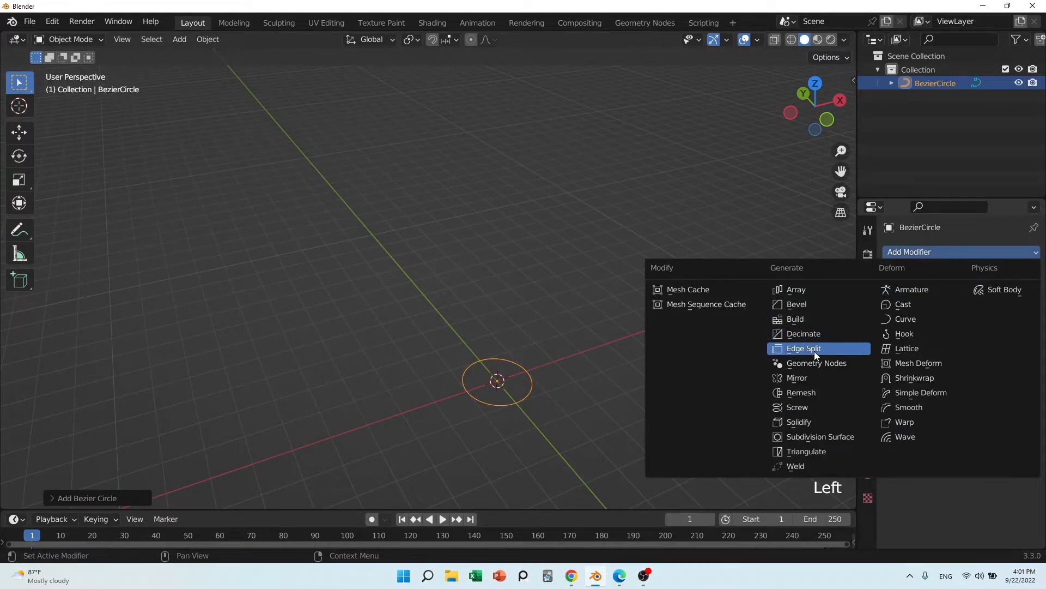
click(809, 407)
- Set the Screw modifier's offset to 1 m to raise the circle into a tube wall
scroll(562, 432, up, 5)
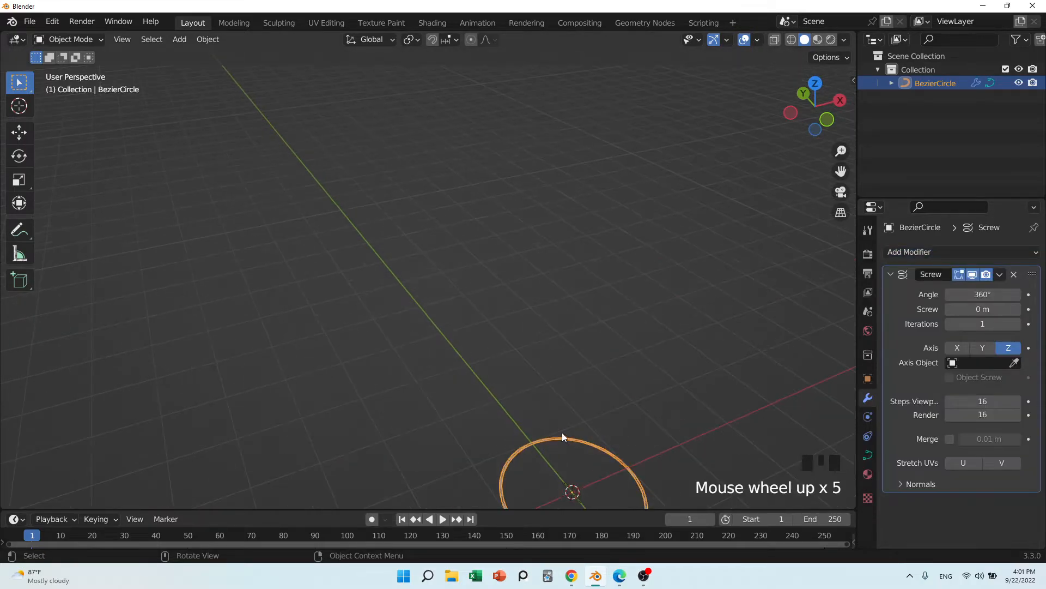
middle_drag(562, 432, 500, 354)
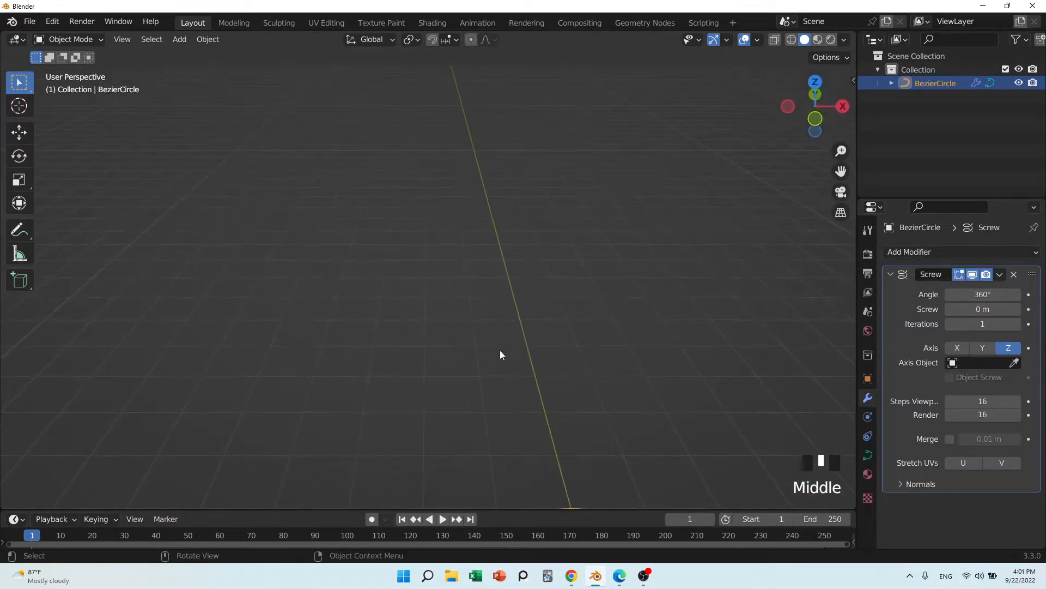
scroll(488, 413, up, 4)
shift+middle_drag(489, 414, 444, 362)
scroll(486, 432, up, 8)
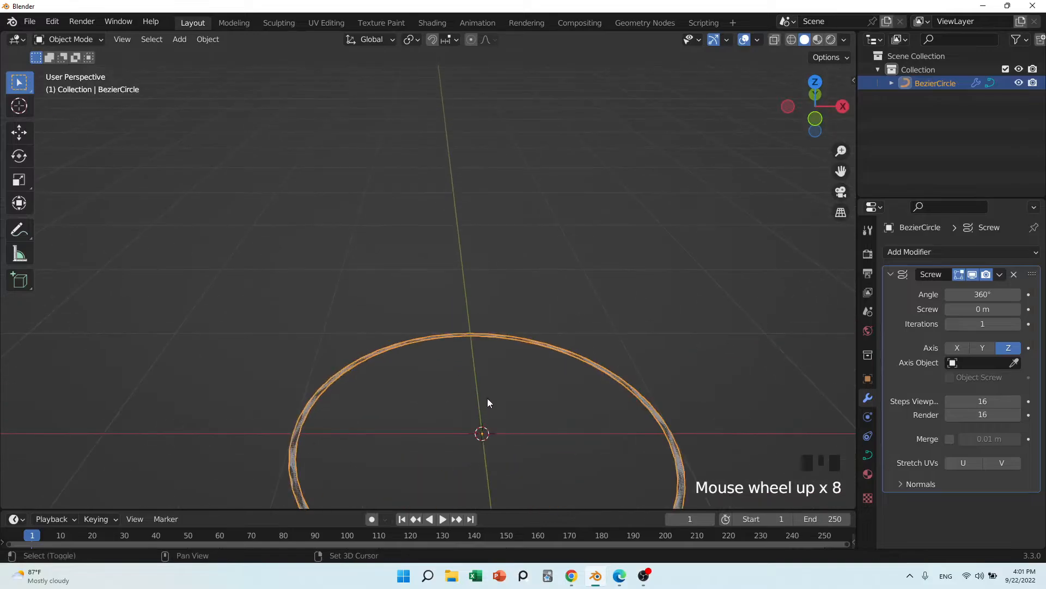
shift+middle_drag(486, 433, 401, 210)
scroll(304, 401, up, 2)
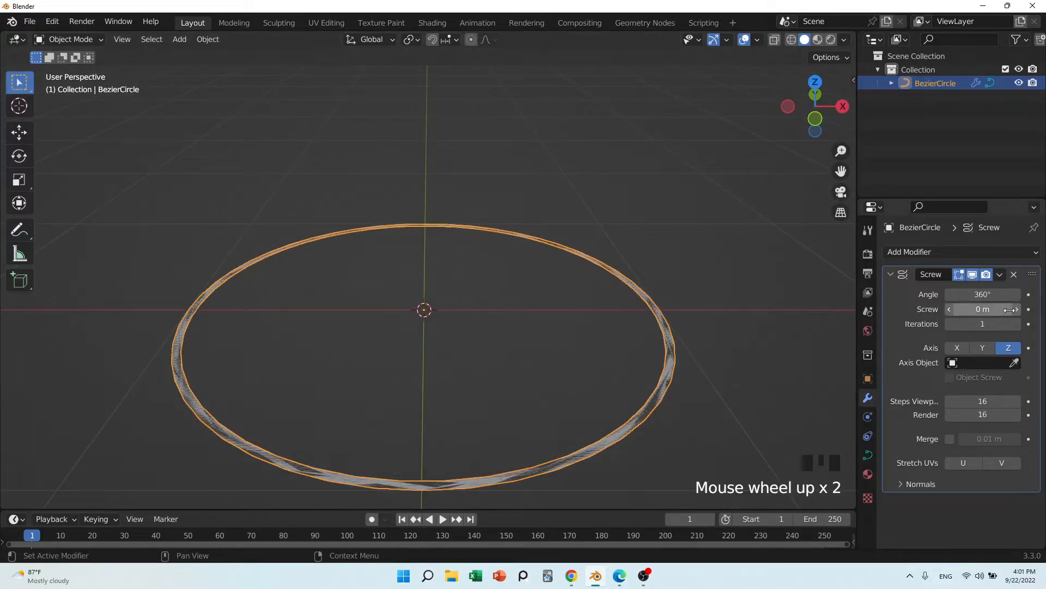
drag(976, 309, 1003, 322)
- Try 27 iterations of the Screw modifier on the circle and return the iterations to 1
scroll(543, 340, down, 5)
middle_drag(543, 343, 458, 58)
scroll(456, 199, down, 4)
scroll(458, 195, down, 5)
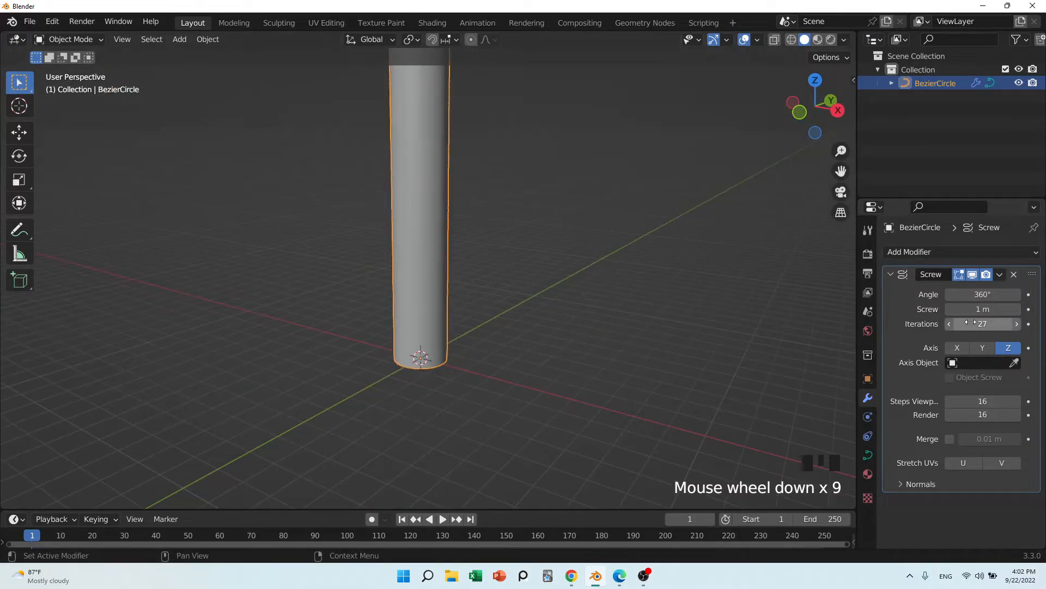
drag(970, 322, 933, 322)
scroll(417, 369, up, 3)
middle_drag(444, 345, 416, 393)
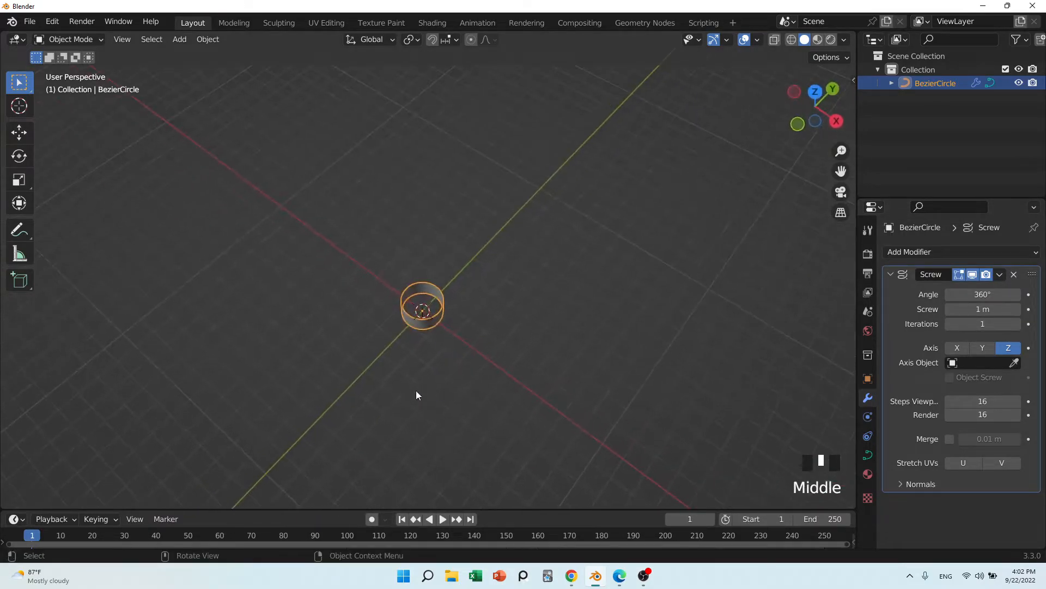
scroll(427, 381, up, 5)
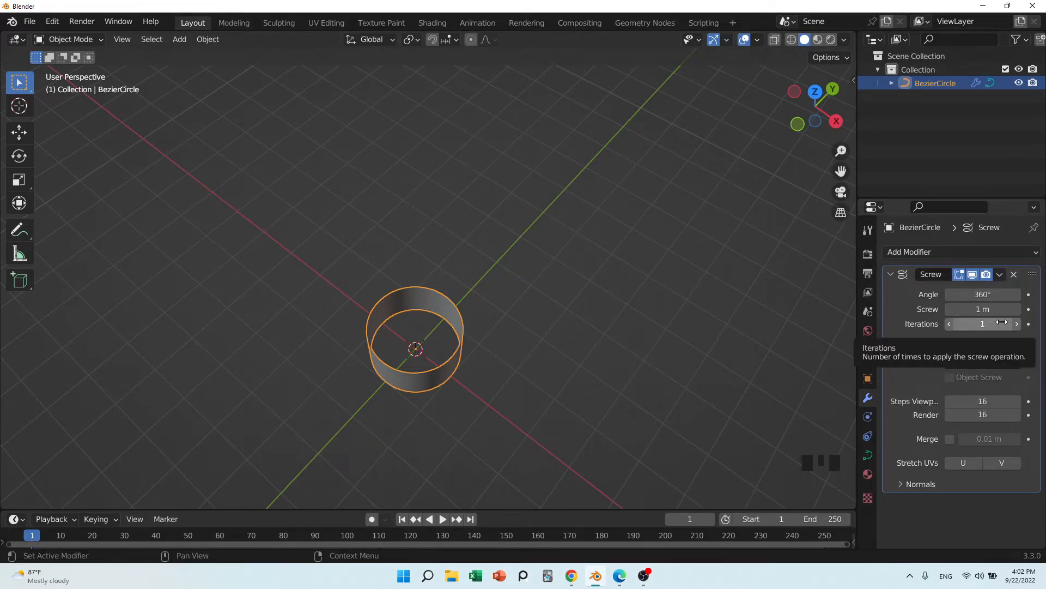
- Try a different Screw angle on the circle and restore the angle to 360°
click(949, 294)
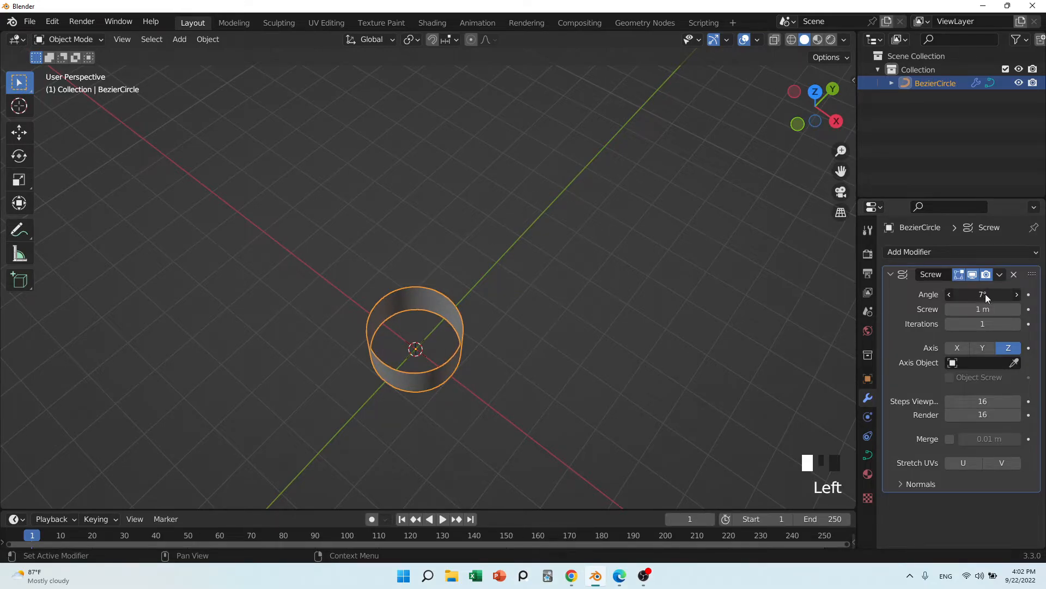
click(946, 296)
key(Return)
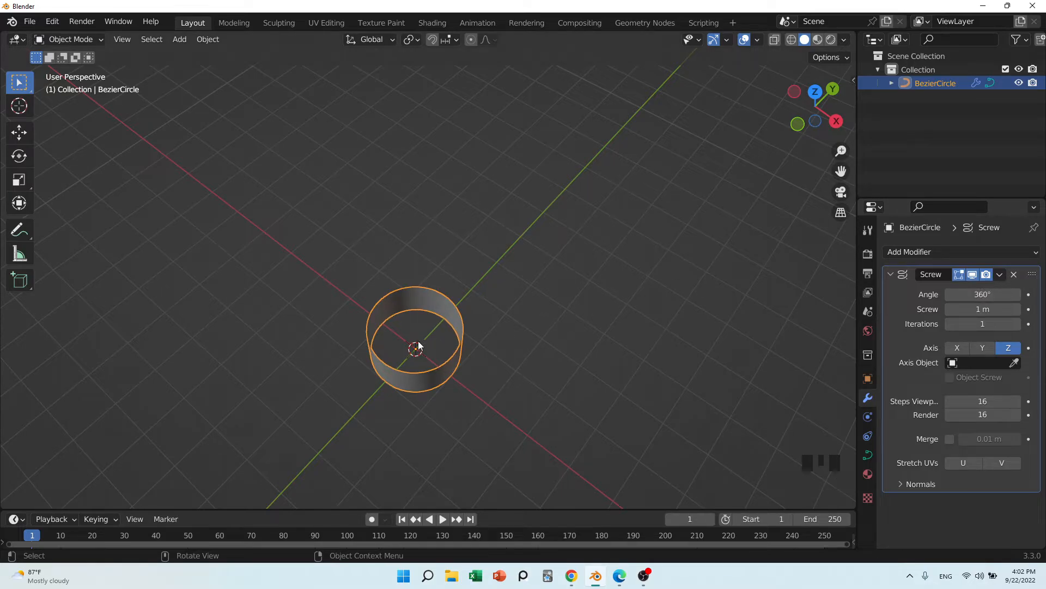
scroll(387, 388, up, 4)
middle_drag(481, 417, 469, 345)
scroll(444, 416, down, 2)
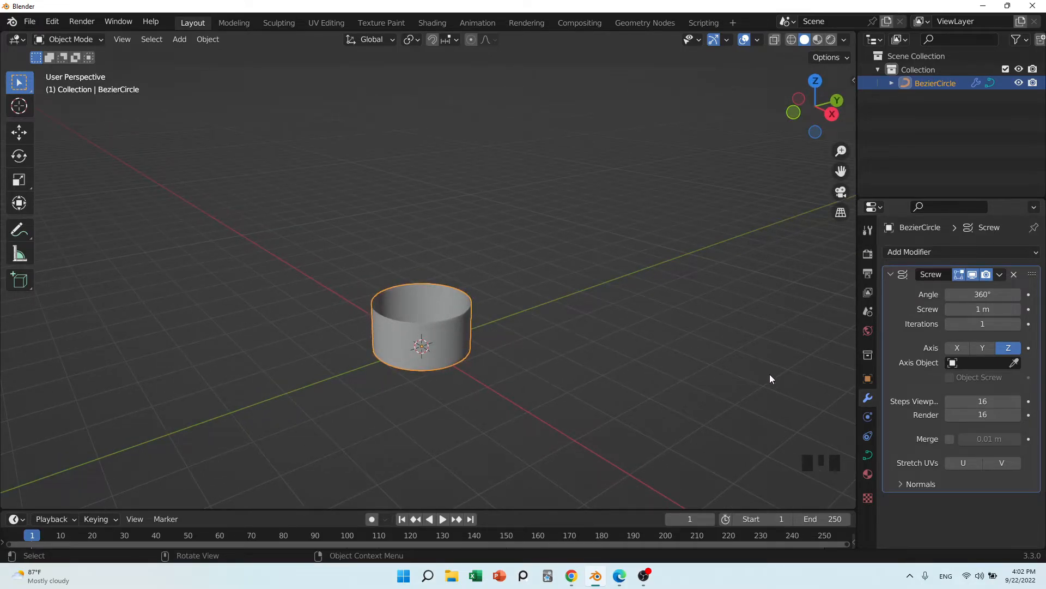
- Switch the Screw modifier's axis to Y to compare the shape, and set the axis to X
click(982, 348)
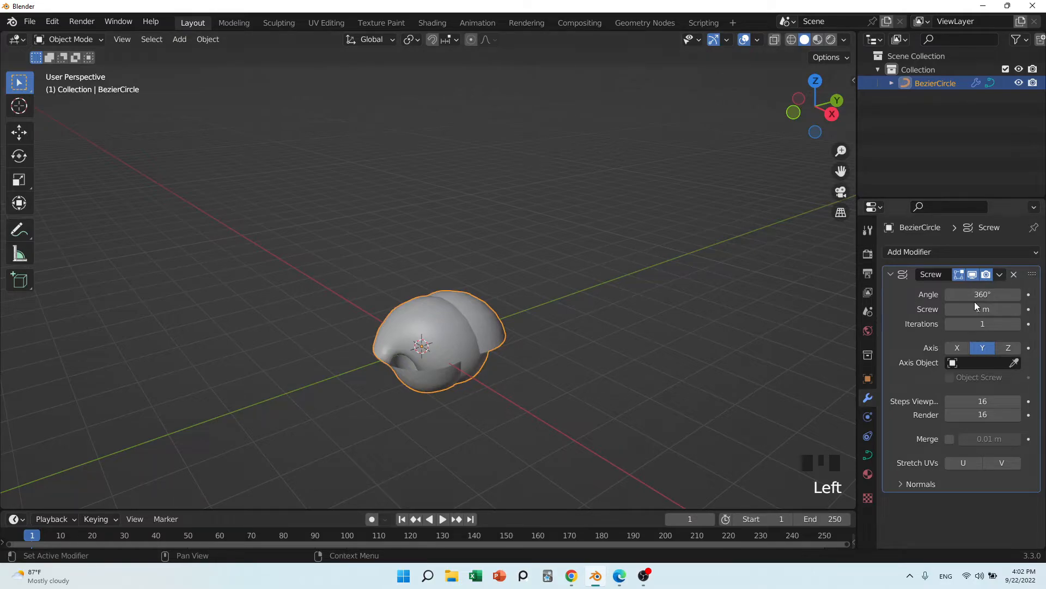
middle_drag(574, 419, 458, 398)
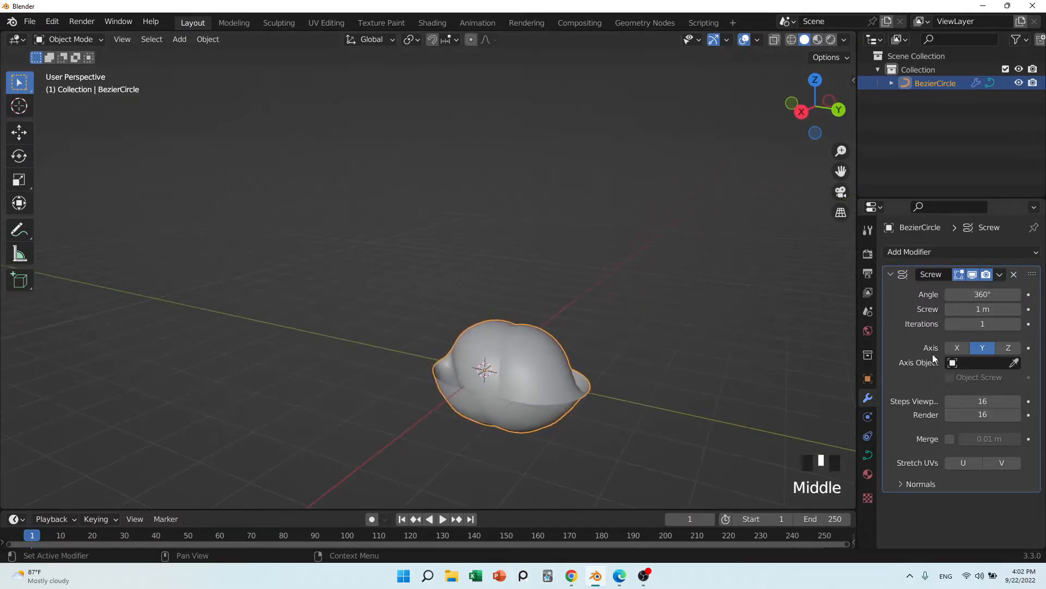
click(957, 349)
scroll(614, 414, down, 2)
middle_drag(521, 397, 505, 424)
- In Edit Mode, stretch the circle by moving its control point on the negative X side farther out along X
key(Tab)
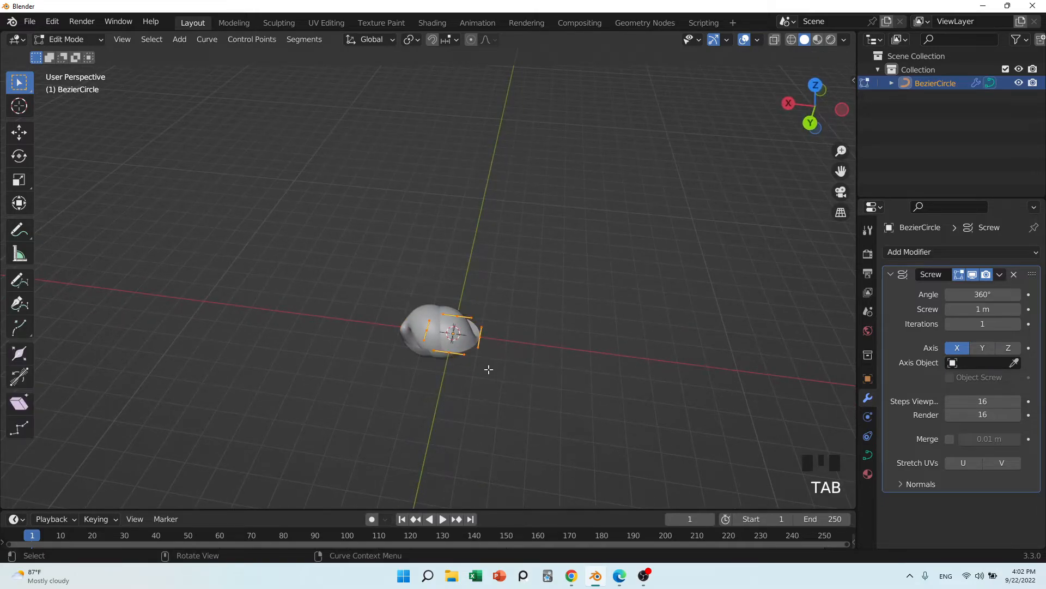
drag(505, 382, 464, 319)
key(g)
key(x)
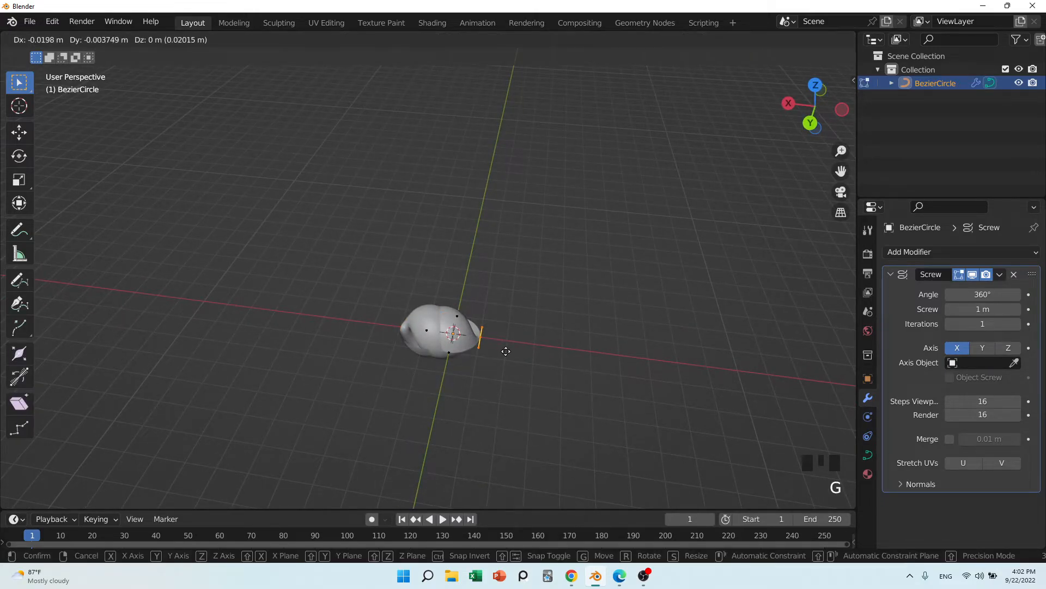
click(747, 358)
- Widen the revolved shape by moving the control point on the positive Y side outward from the origin
middle_drag(411, 362, 551, 404)
drag(551, 371, 467, 279)
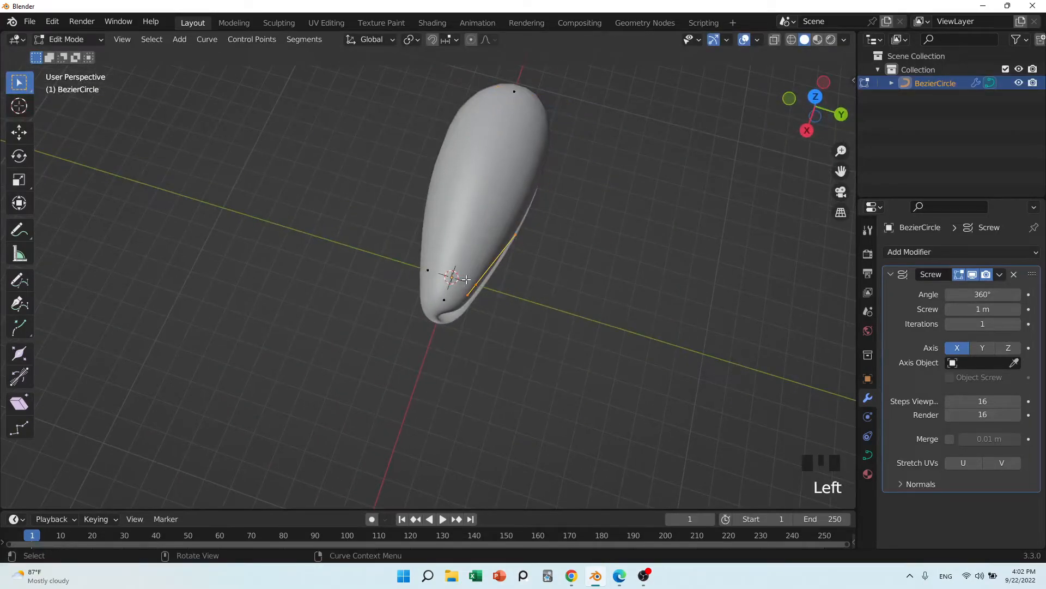
key(g)
click(618, 331)
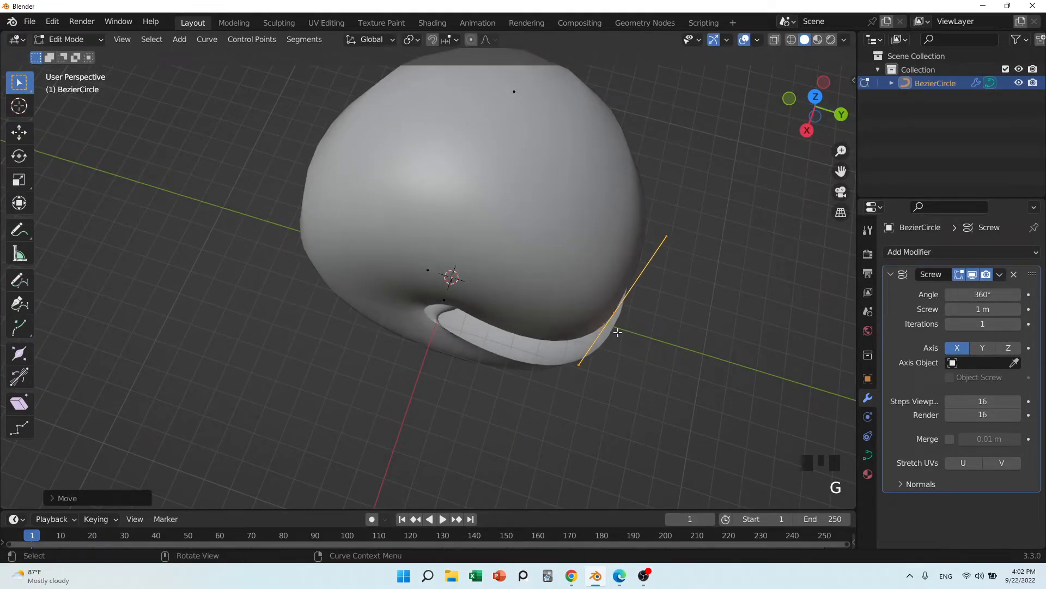
scroll(635, 366, down, 4)
middle_drag(635, 366, 564, 287)
- Extrude the far control point on the negative X side outward into a second flared section, and return to Object Mode
click(564, 288)
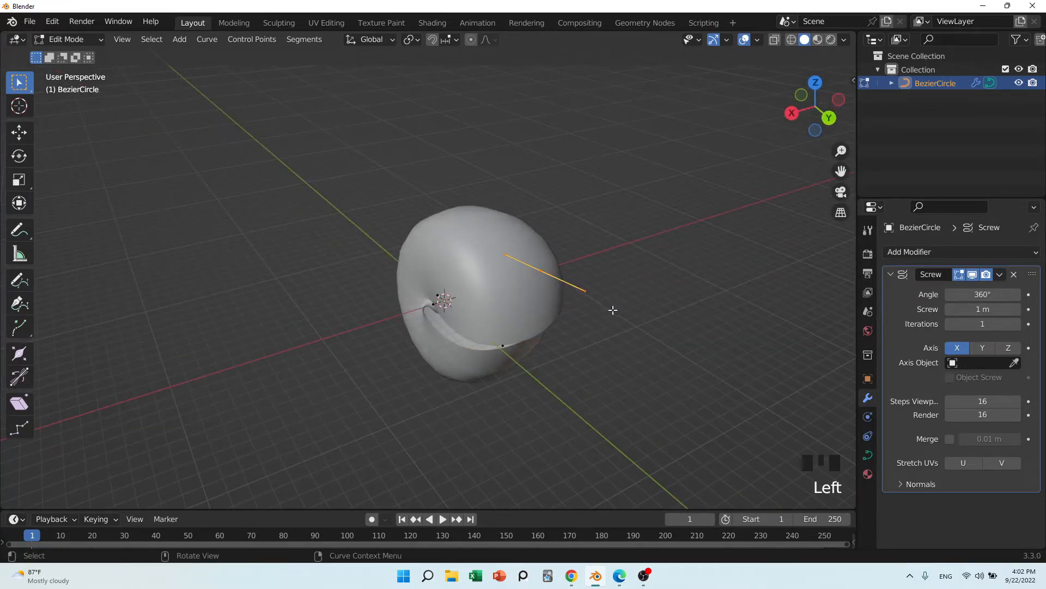
key(e)
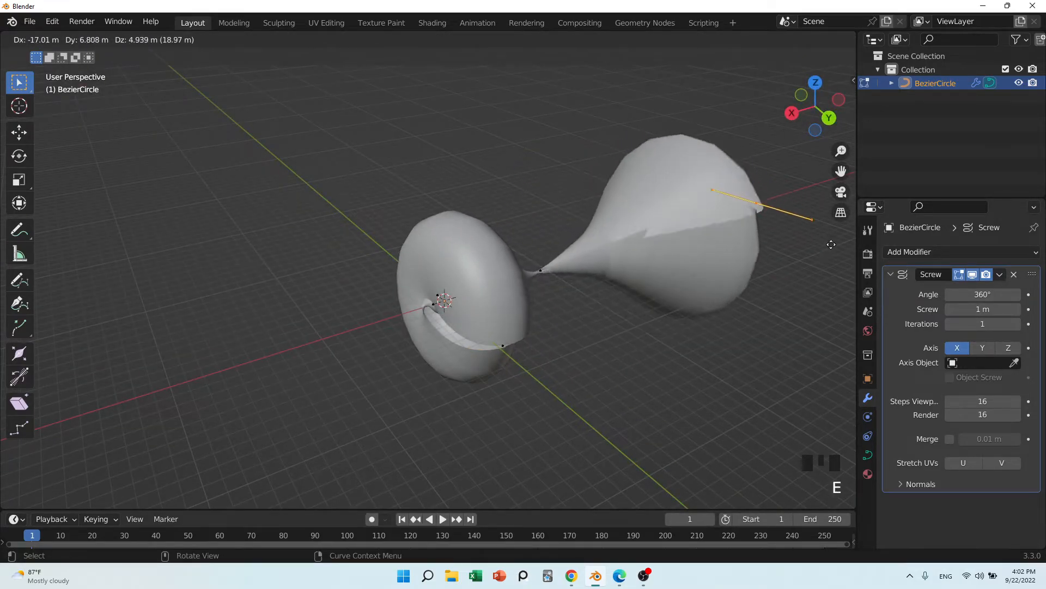
click(747, 287)
scroll(596, 360, down, 4)
middle_drag(596, 360, 479, 353)
key(Tab)
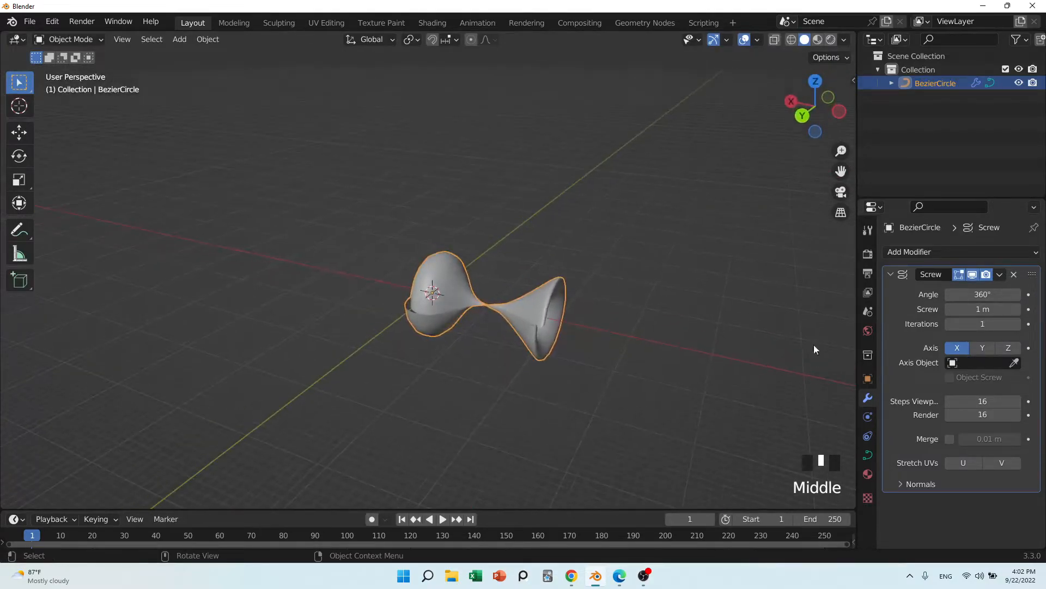
- Delete the revolved Bezier circle to empty the scene
middle_drag(368, 375, 459, 382)
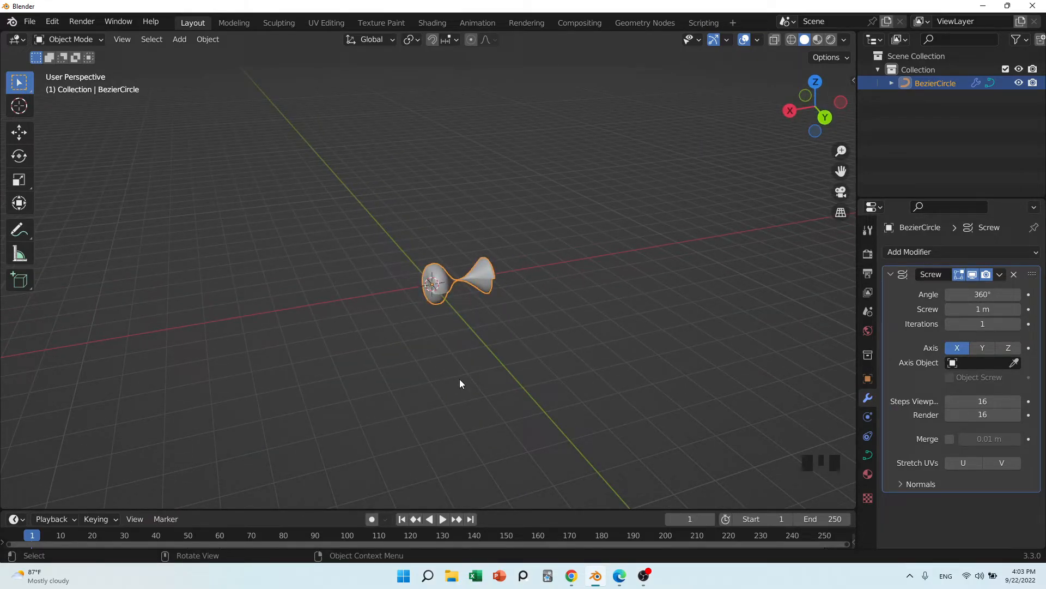
key(x)
click(460, 379)
middle_drag(456, 323, 479, 352)
scroll(475, 412, up, 4)
shift+middle_drag(475, 412, 383, 280)
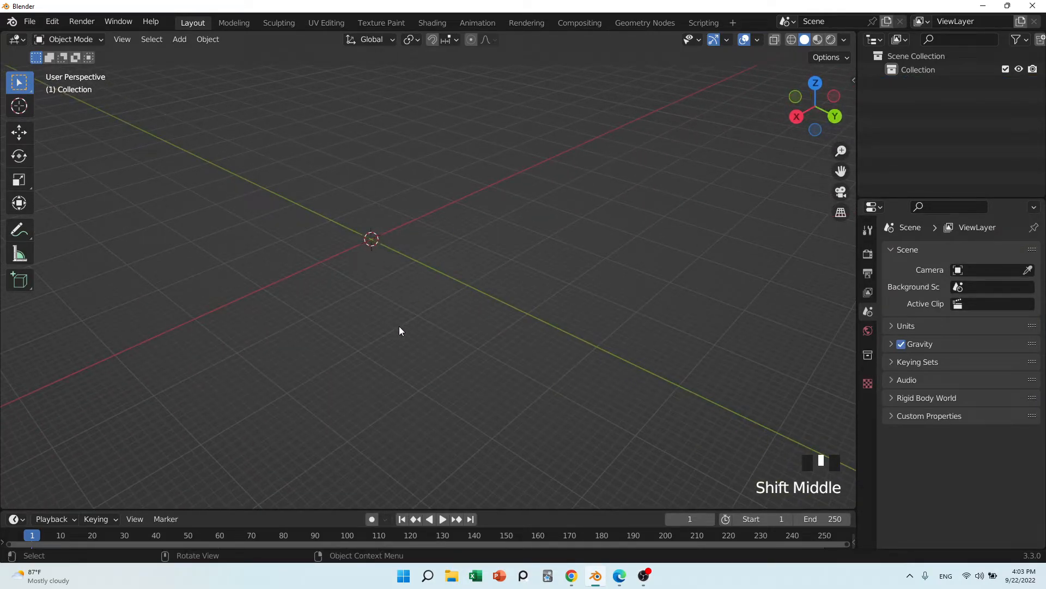
scroll(399, 326, down, 3)
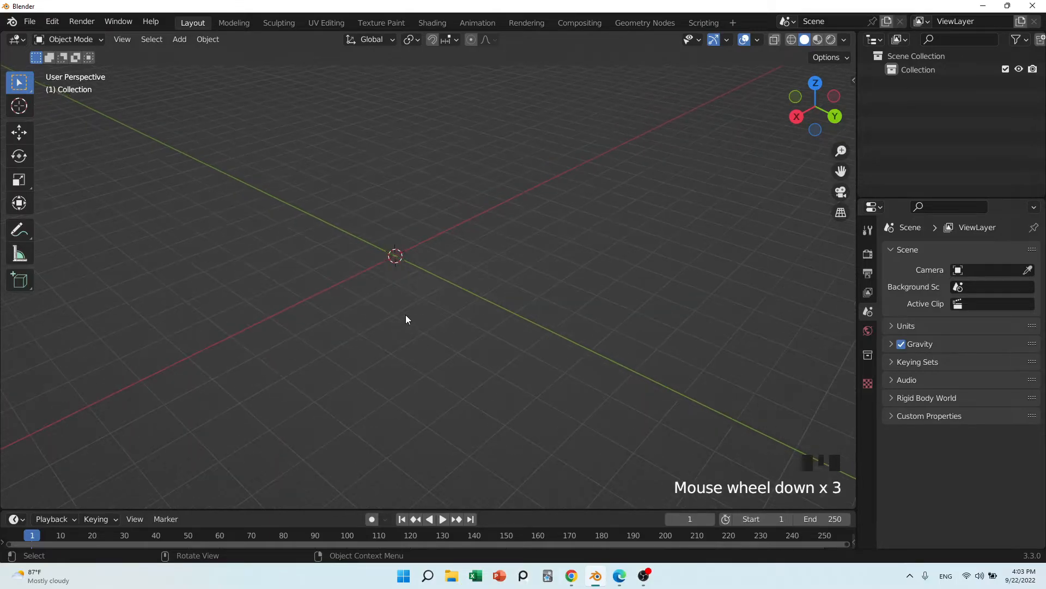
- Add a single vertex mesh at the origin and view it from the front
key(shift+a)
mouse_move(412, 274)
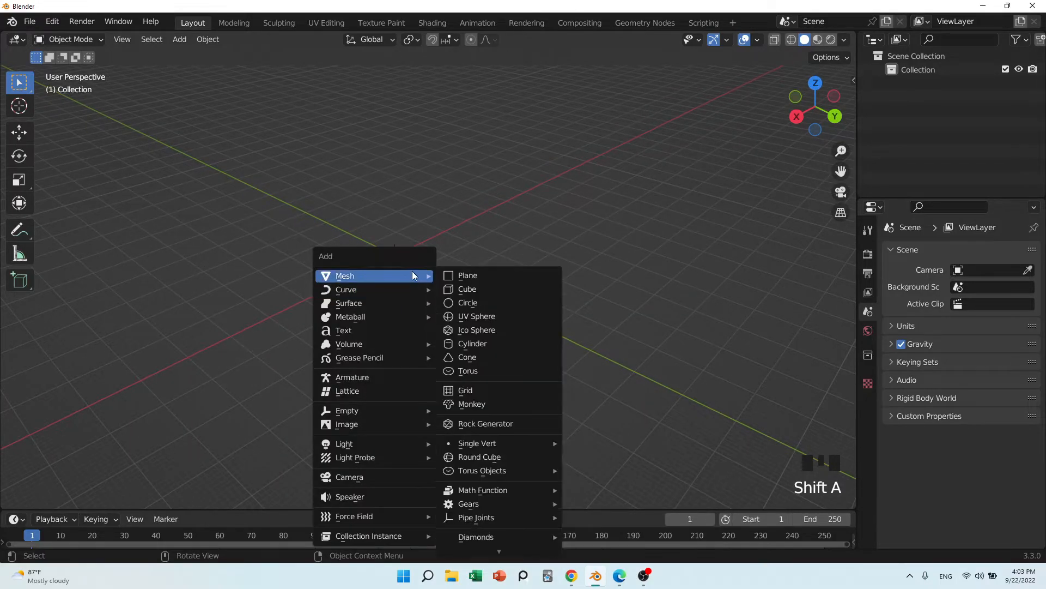
mouse_move(518, 443)
click(604, 442)
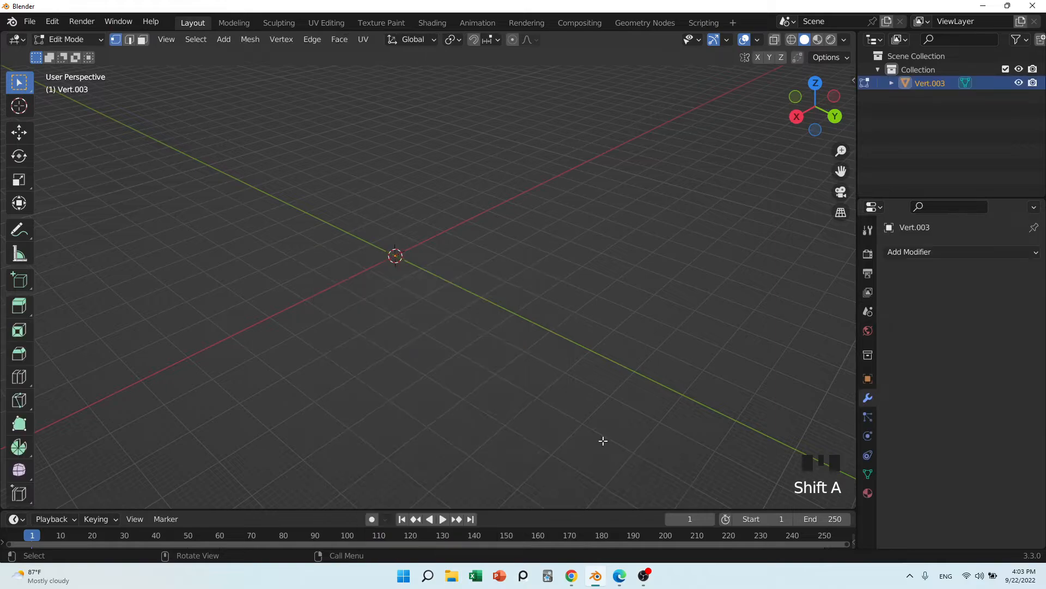
key(KP_1)
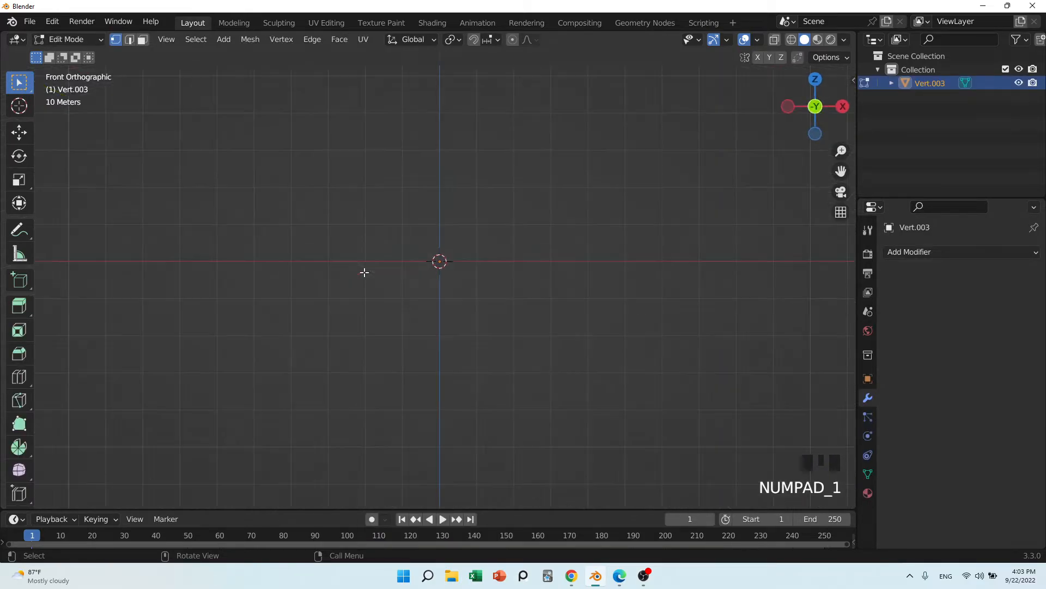
shift+middle_drag(580, 271, 554, 392)
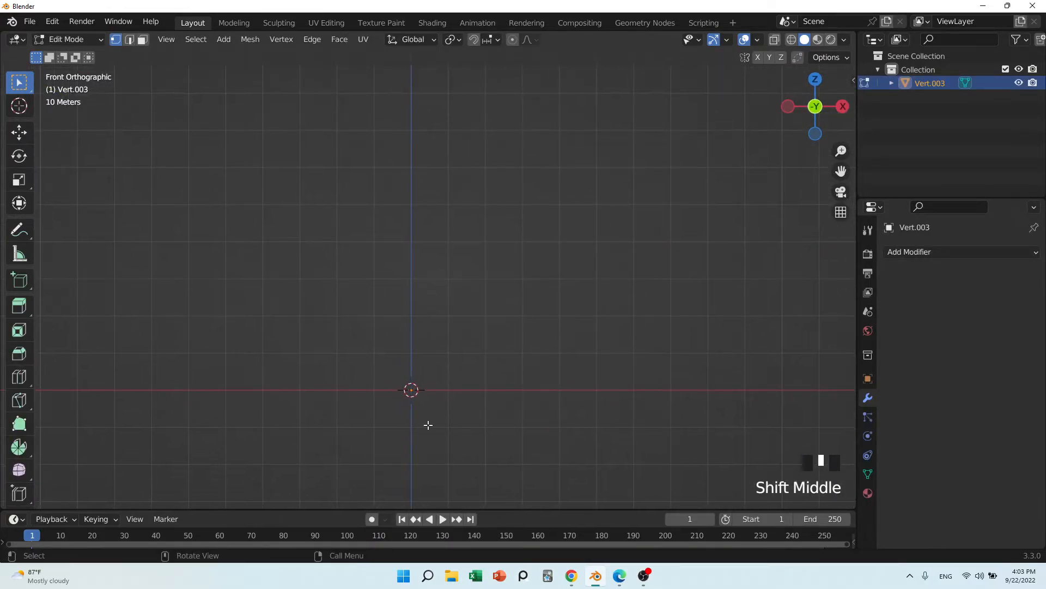
- Select the new vertex and move it along the X axis to the negative side of the origin
scroll(400, 465, up, 3)
shift+middle_drag(400, 465, 409, 360)
drag(403, 350, 484, 404)
key(g)
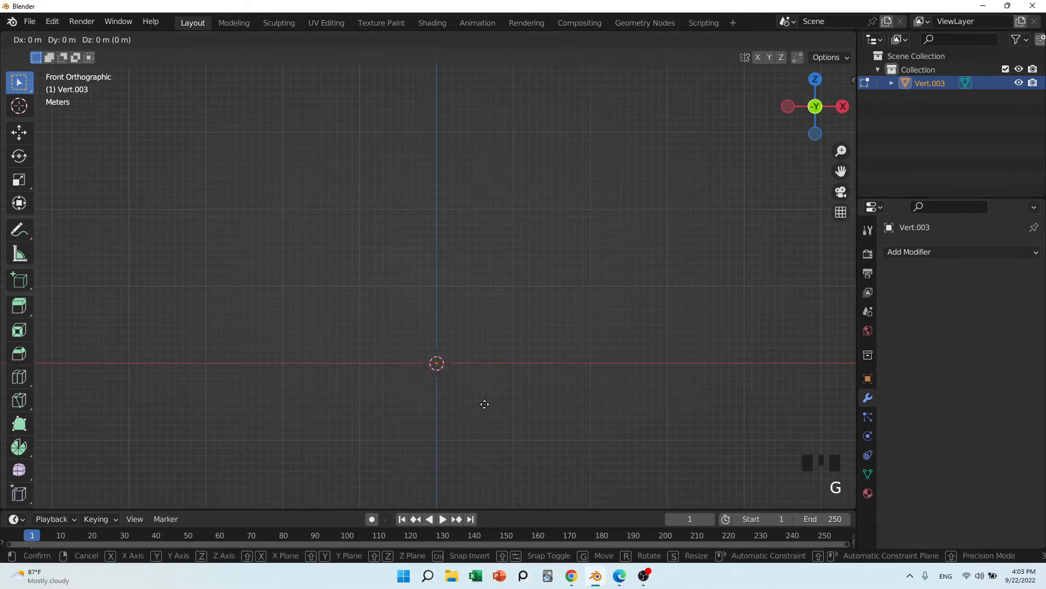
key(x)
click(430, 396)
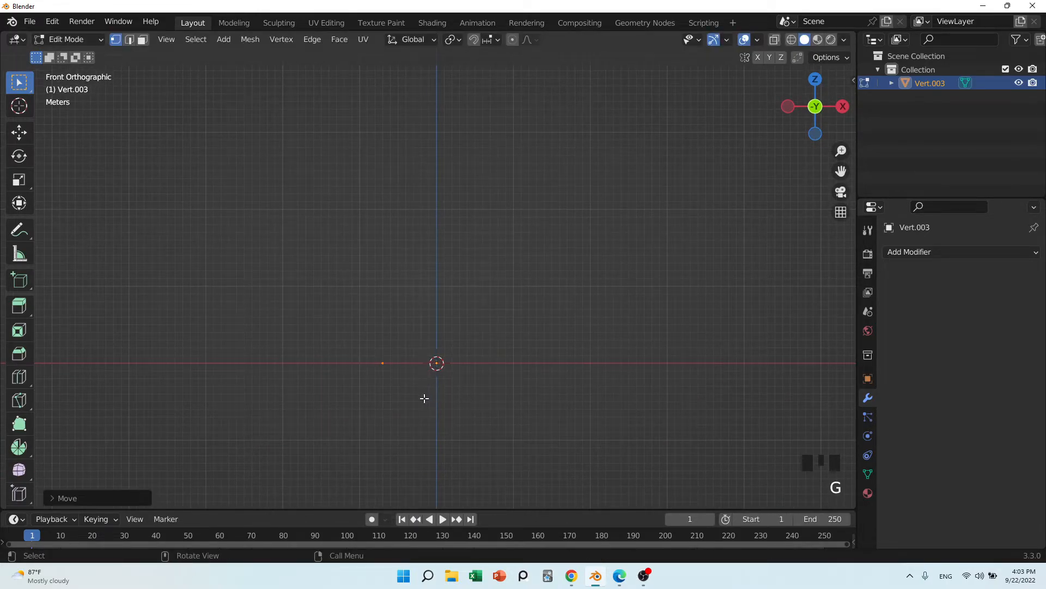
scroll(424, 398, up, 2)
shift+middle_drag(423, 400, 409, 325)
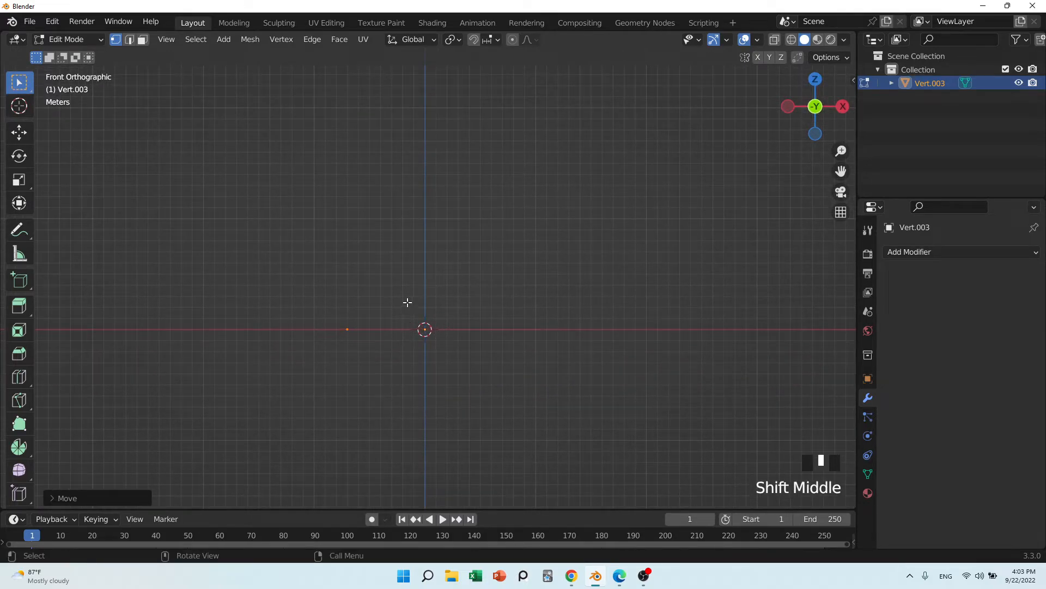
click(451, 357)
key(x)
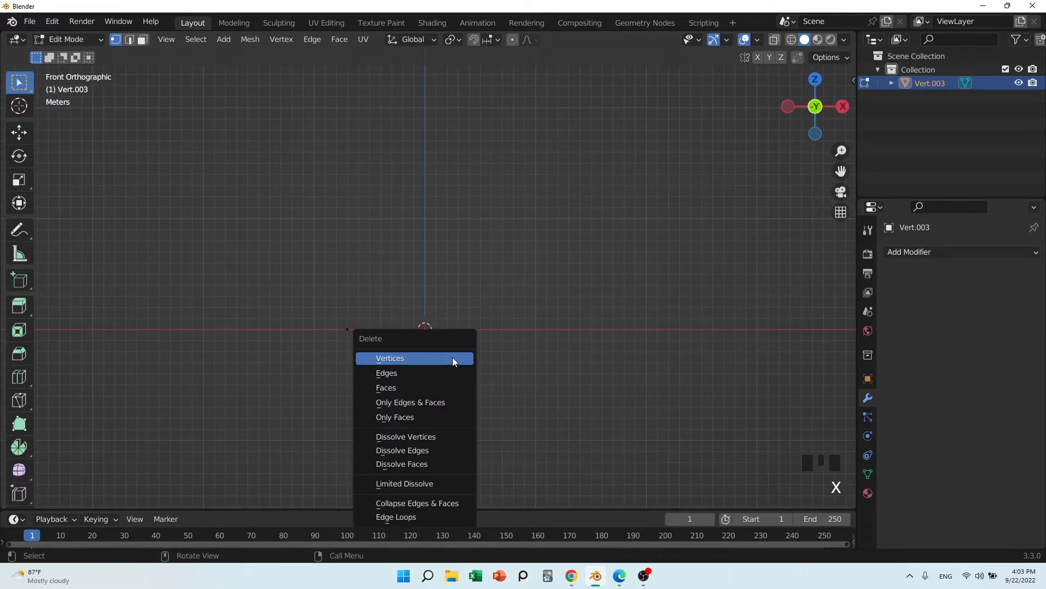
key(Escape)
- Extrude the vertex on the negative X side straight up, and extrude again about 5 m along X toward the Z axis to form the base profile
drag(325, 306, 373, 364)
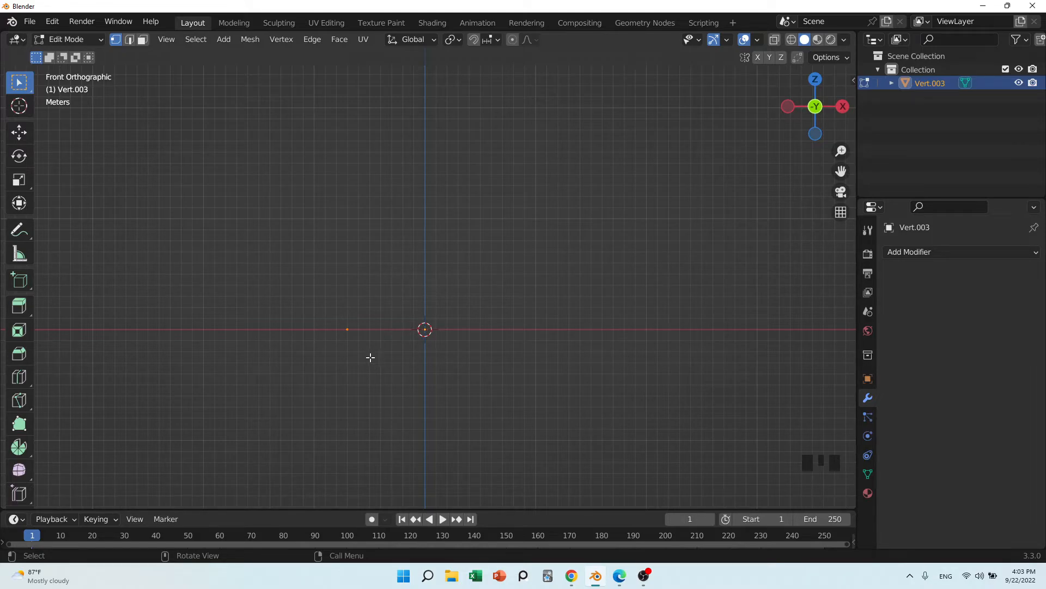
key(e)
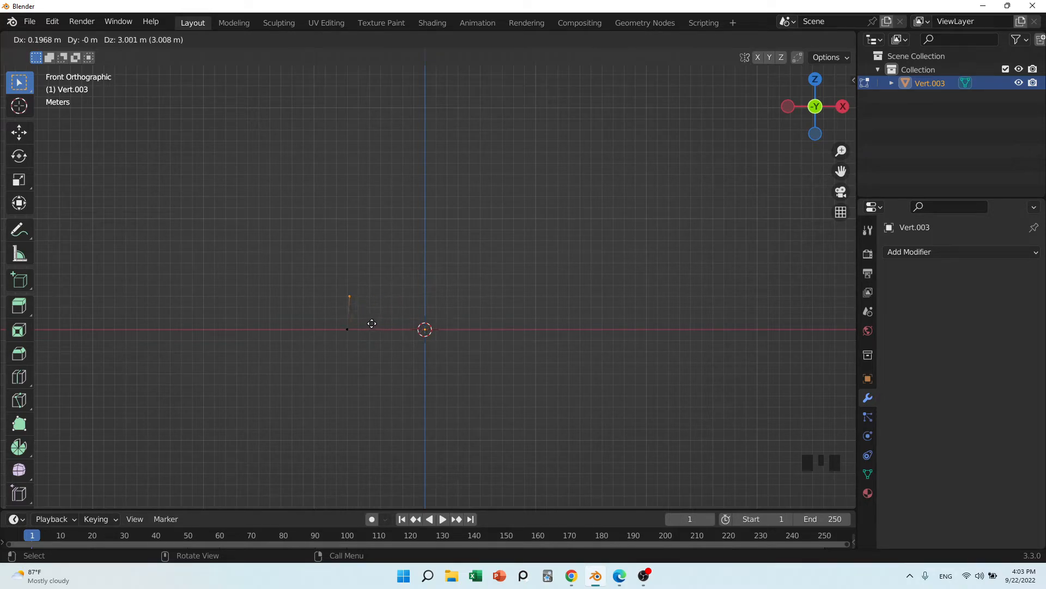
click(370, 319)
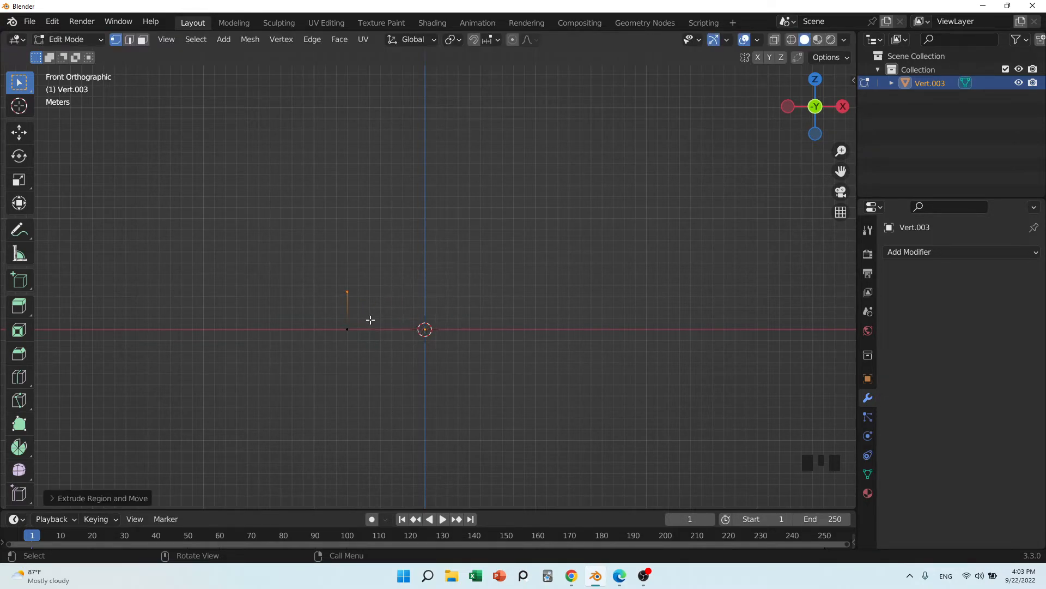
key(e)
key(x)
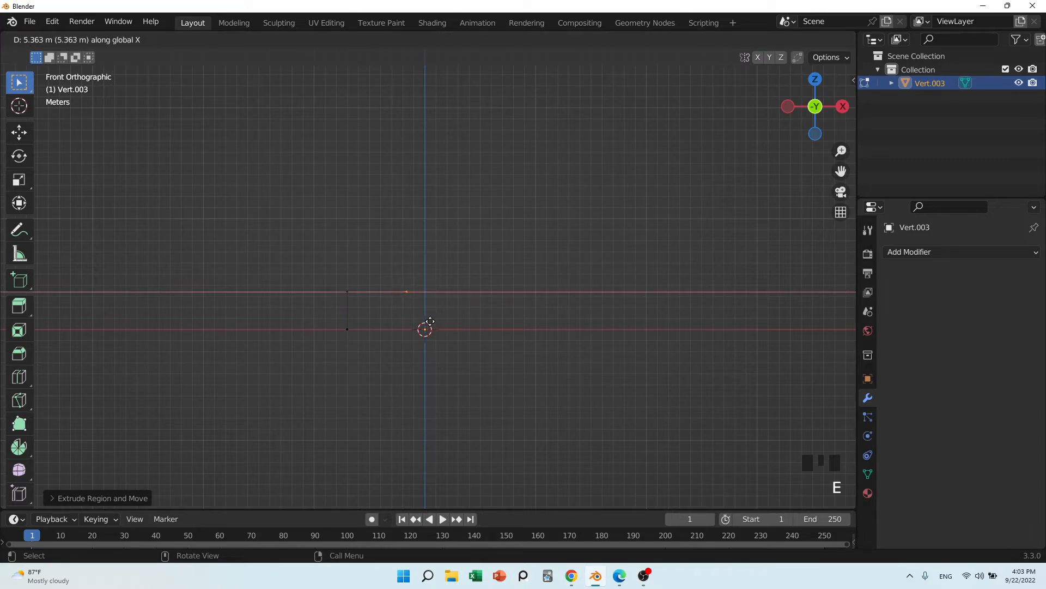
shift+middle_drag(425, 316, 392, 415)
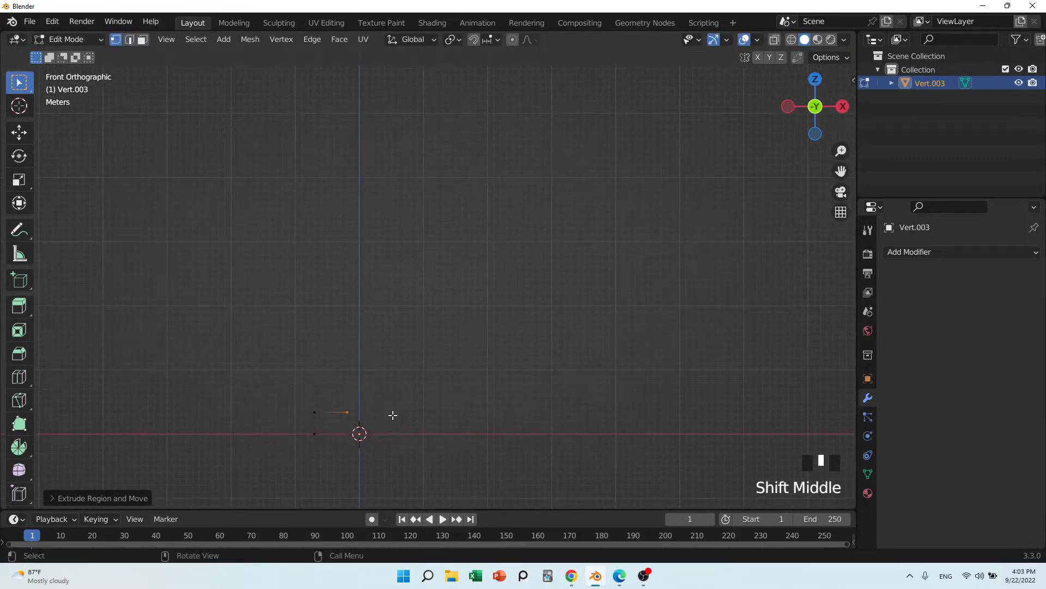
- Extrude the profile upward into a tall stem and an outward-slanting bowl wall, and close its top along X to the Z axis
click(402, 266)
key(e)
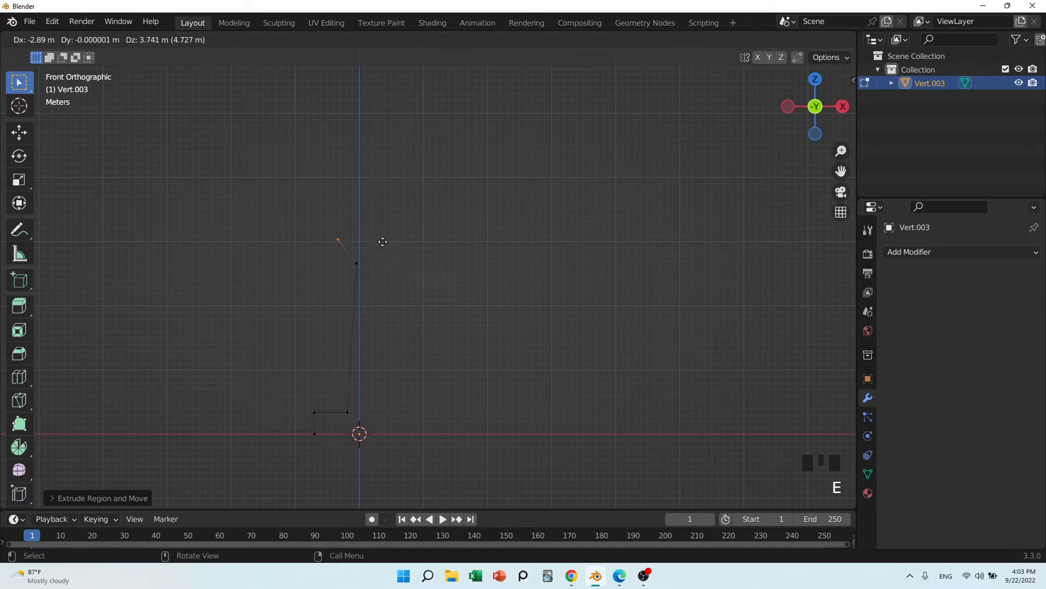
click(382, 178)
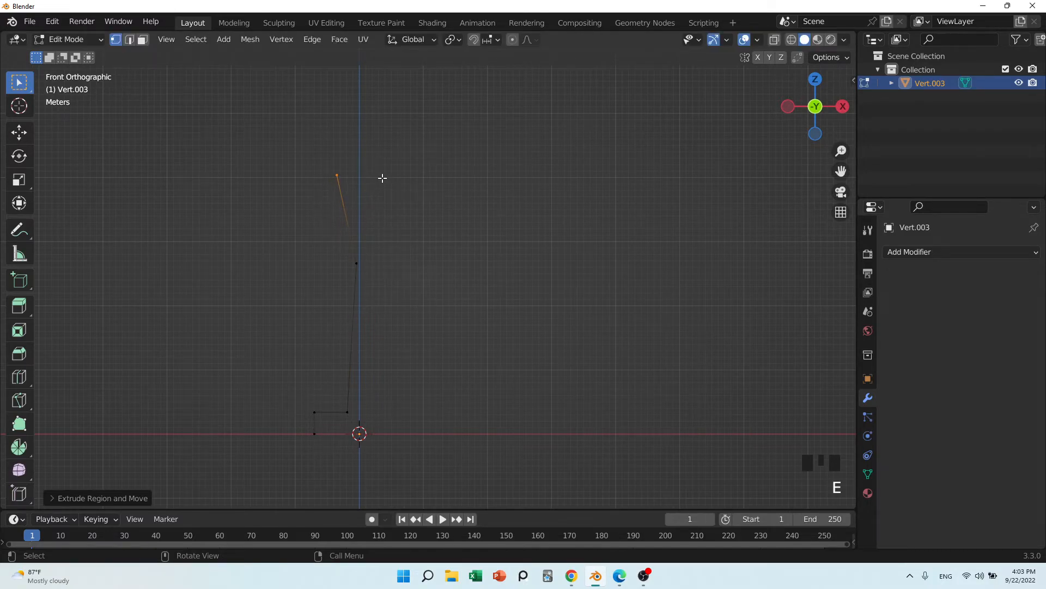
key(e)
key(x)
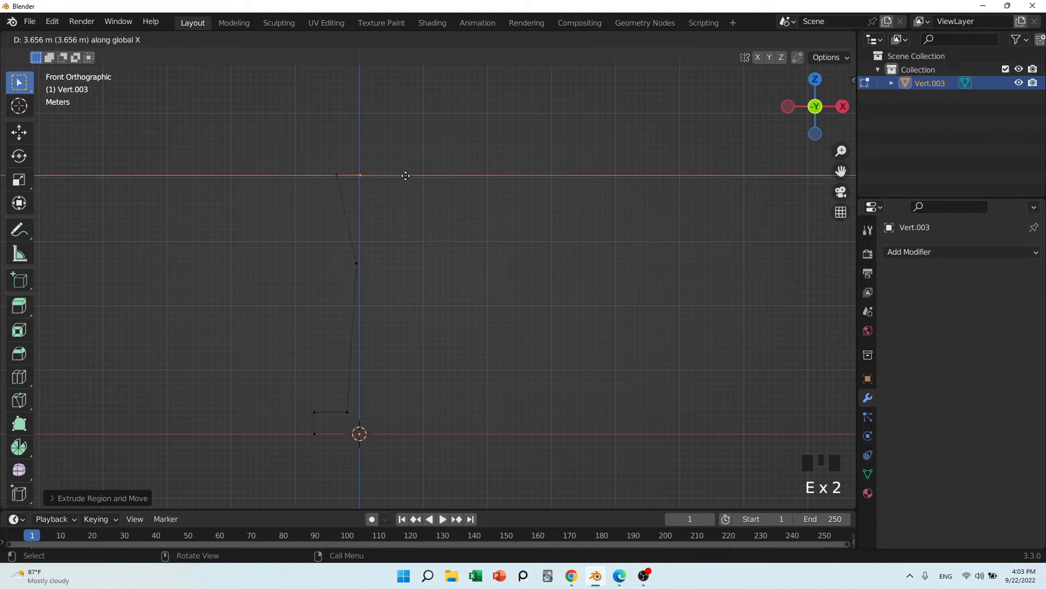
click(404, 176)
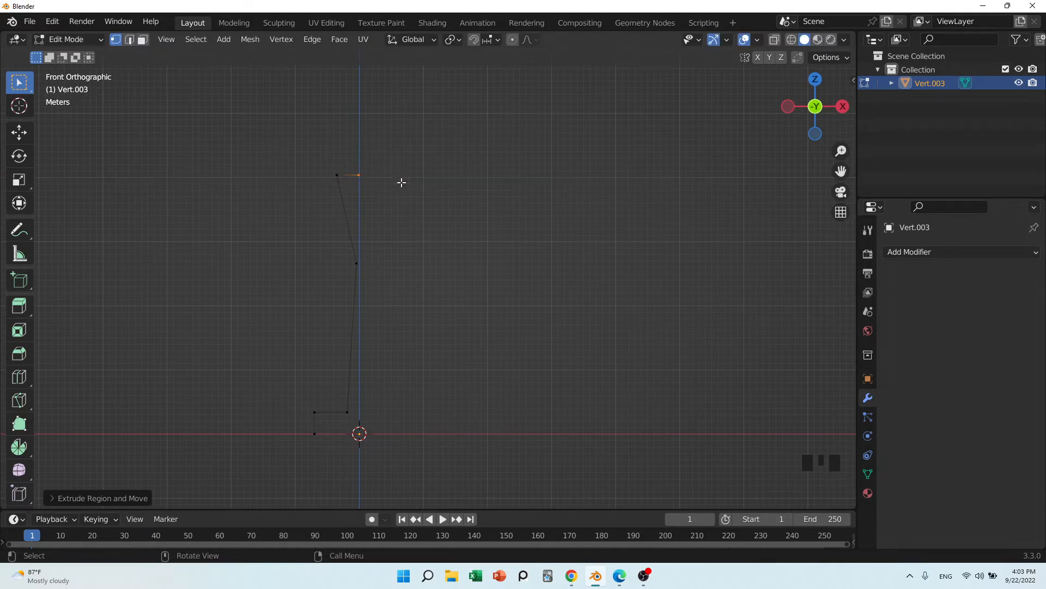
- Move the base's two upper vertices down about 2 m along Z to make the base thinner
drag(292, 390, 323, 466)
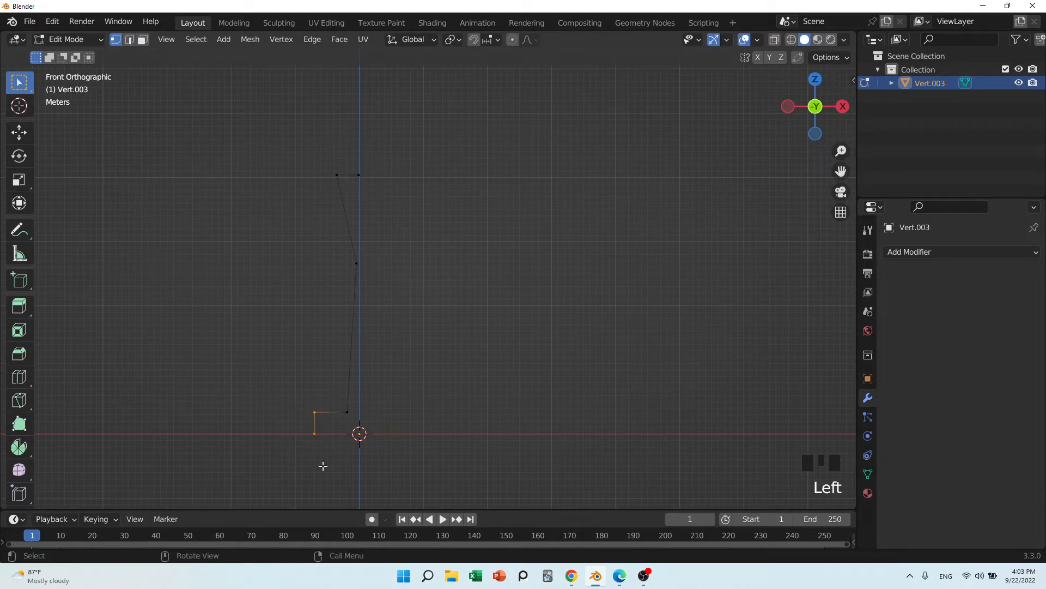
drag(289, 379, 370, 423)
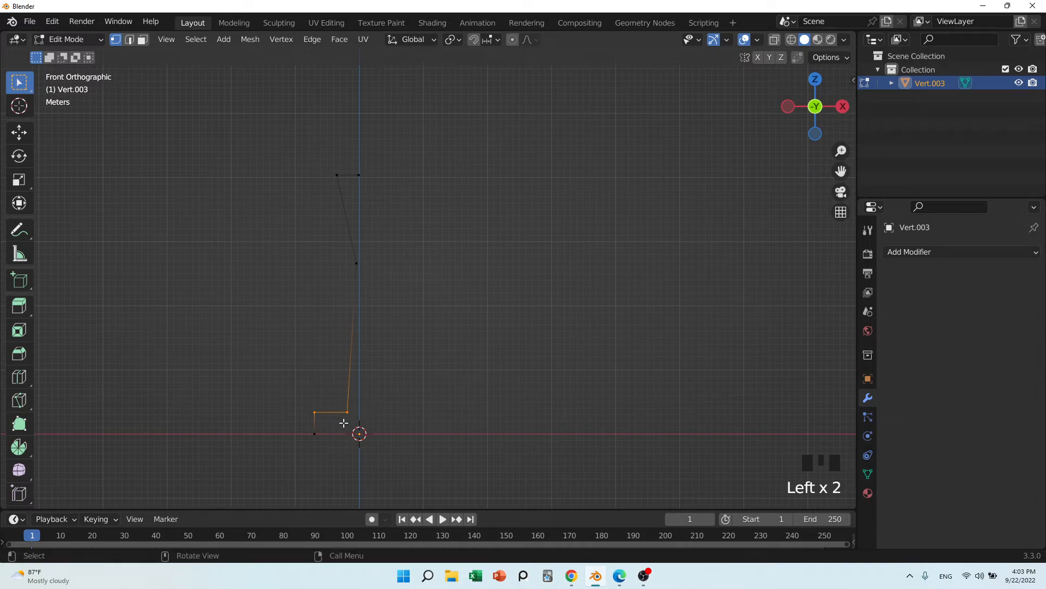
key(g)
key(x)
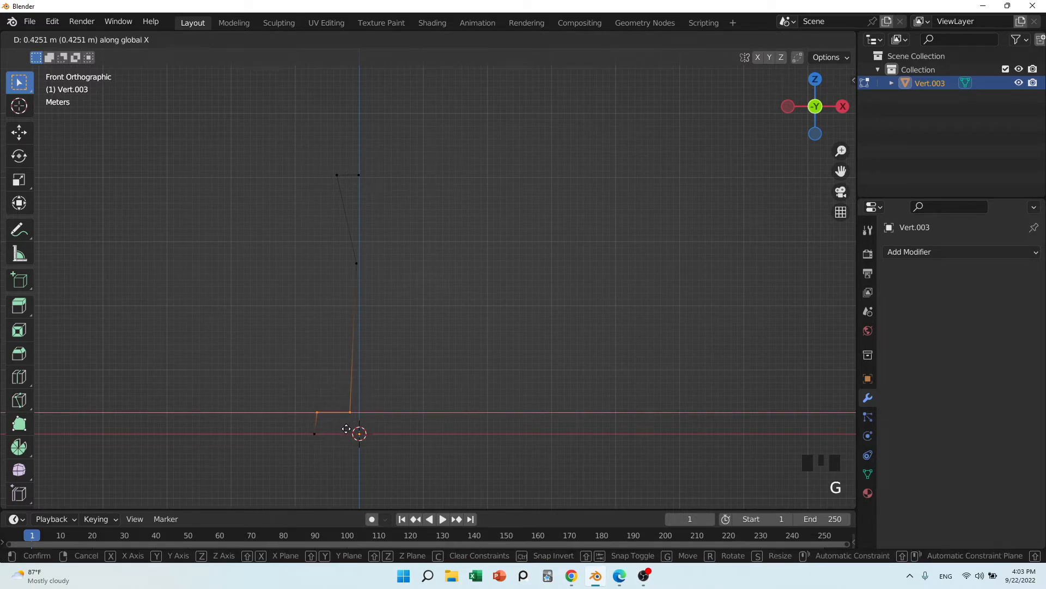
key(z)
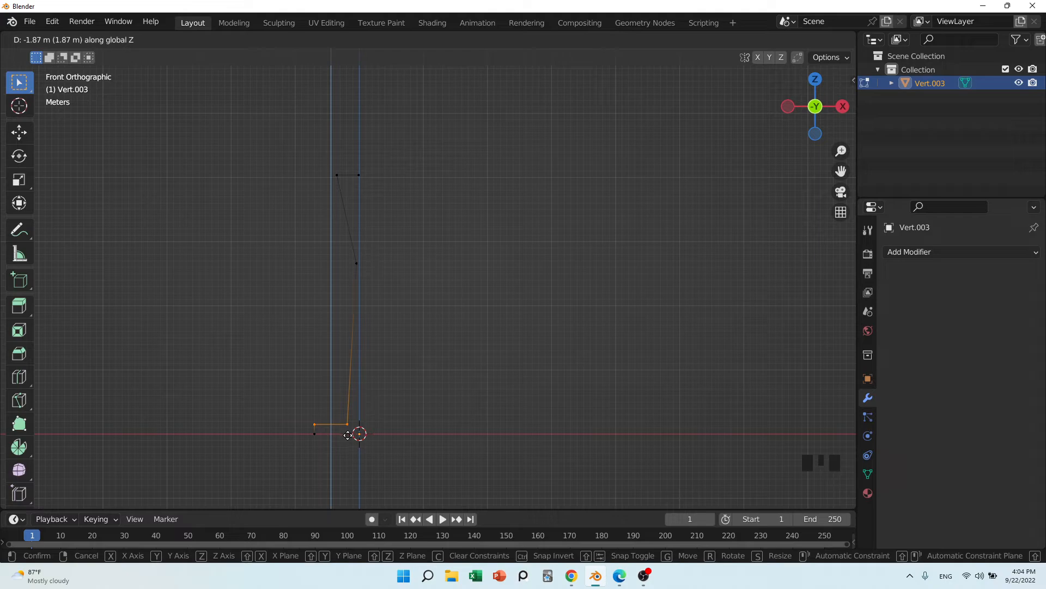
click(349, 436)
- Reshape the base by lowering its outer upper vertex near the X axis and moving the stem's bottom vertex down and inward
scroll(305, 459, down, 2)
scroll(308, 461, up, 4)
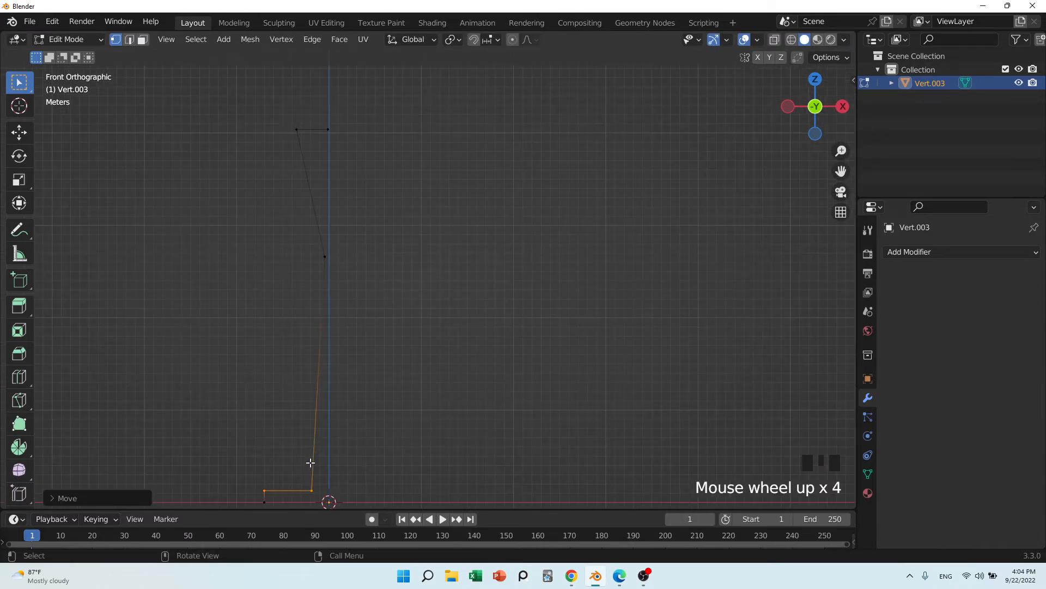
shift+middle_drag(308, 461, 411, 245)
scroll(342, 332, up, 4)
scroll(342, 332, up, 4)
click(159, 264)
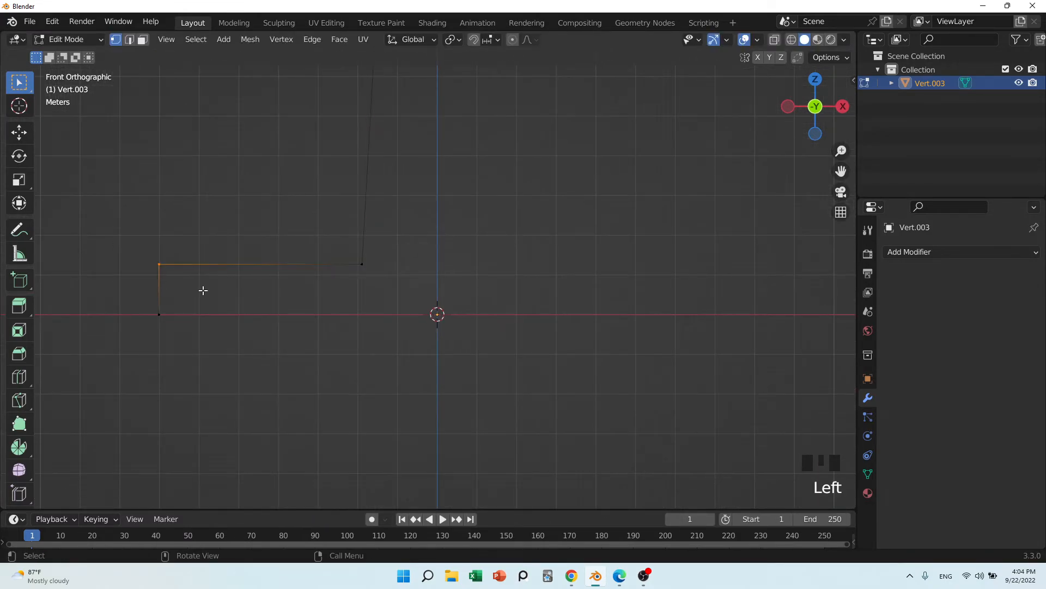
key(g)
click(205, 323)
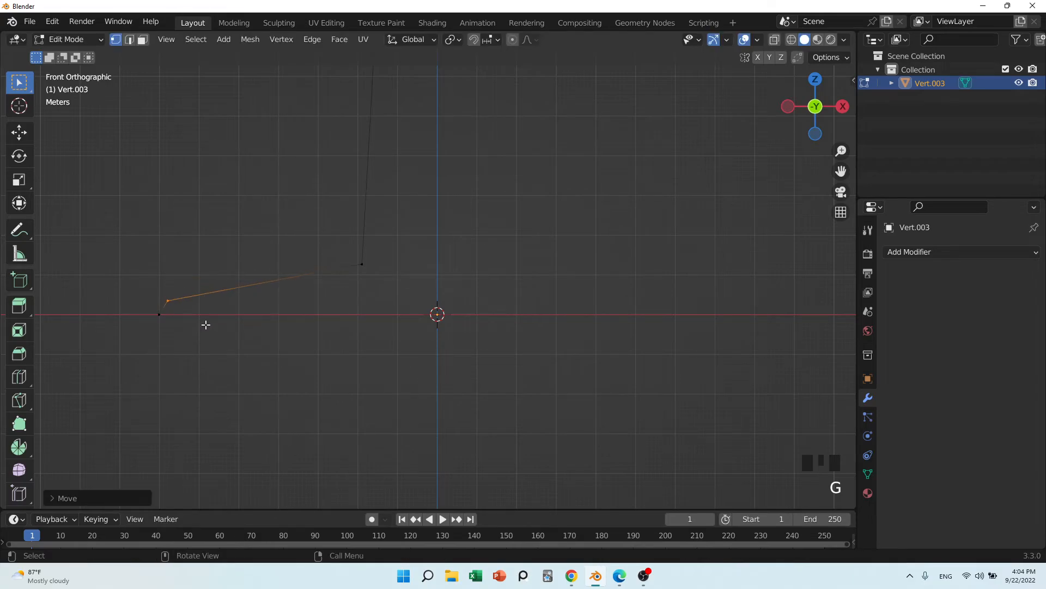
drag(340, 249, 386, 290)
key(g)
click(406, 308)
- Return to Object Mode and add a Screw modifier to revolve the profile, and inspect the solid from above
scroll(406, 306, down, 5)
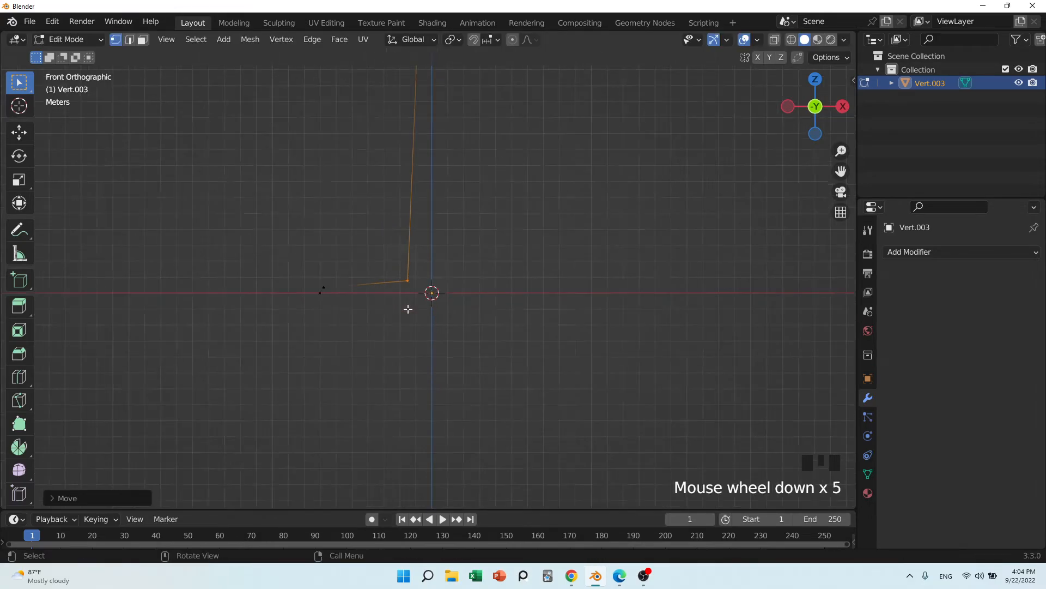
key(Tab)
middle_drag(428, 310, 899, 260)
scroll(508, 277, down, 1)
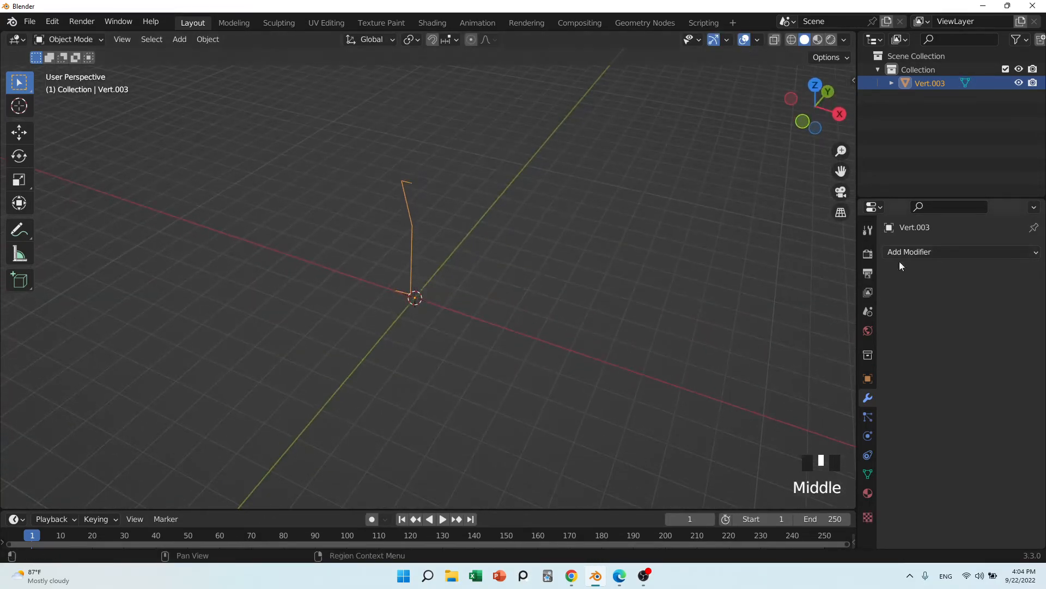
click(924, 253)
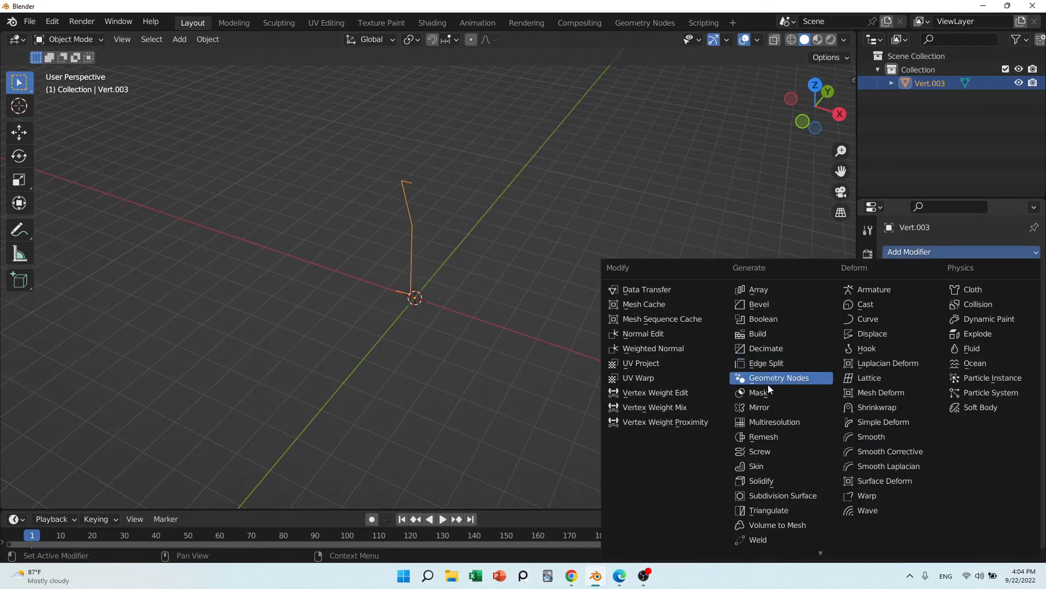
click(770, 450)
middle_drag(424, 328, 425, 369)
scroll(427, 285, up, 8)
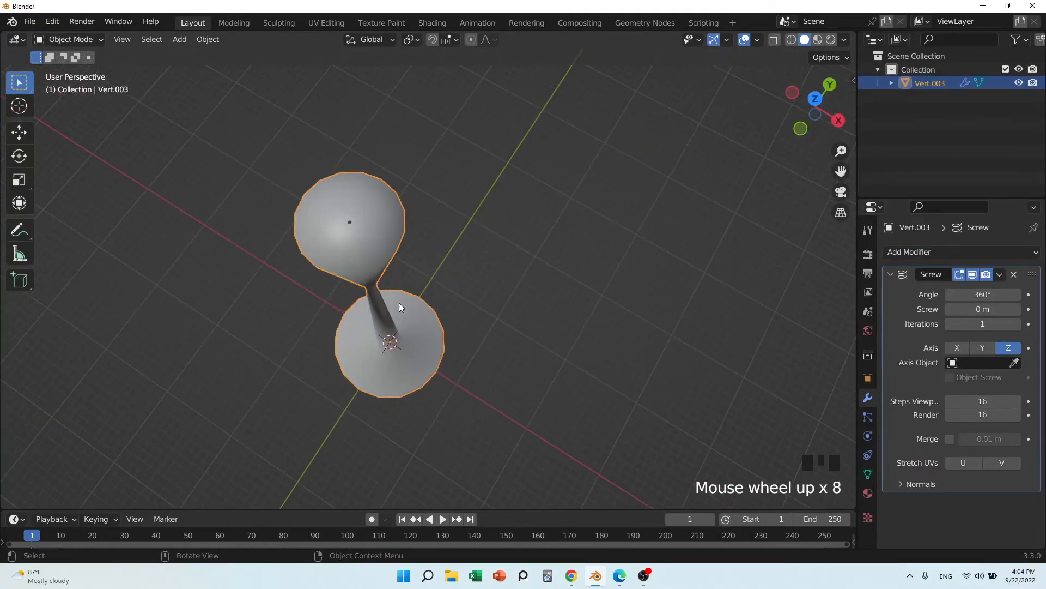
middle_drag(399, 304, 383, 255)
scroll(406, 187, down, 1)
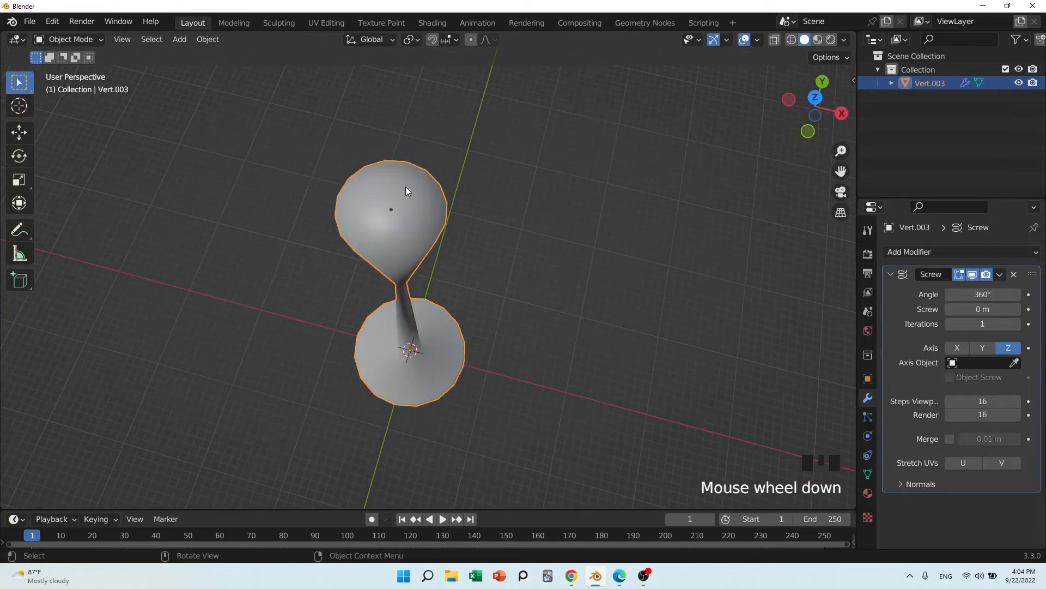
- Hide the Screw modifier in the viewport and, in front-view Edit Mode, move the top vertex on the Z axis back beside the outer rim vertex
click(973, 275)
middle_drag(442, 376, 512, 430)
key(KP_1)
key(Tab)
scroll(480, 333, down, 2)
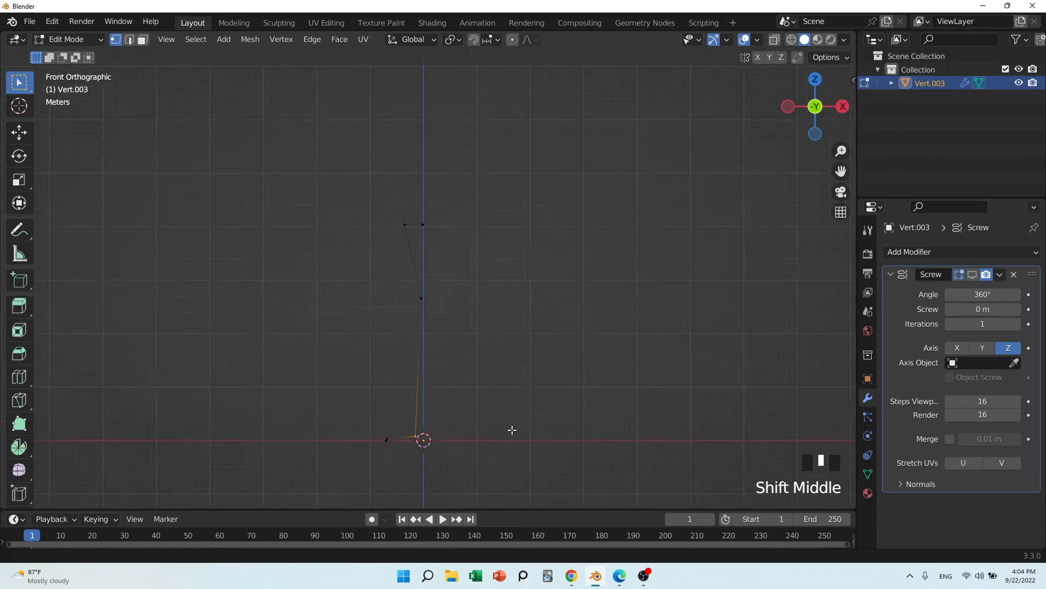
scroll(414, 275, up, 3)
click(405, 223)
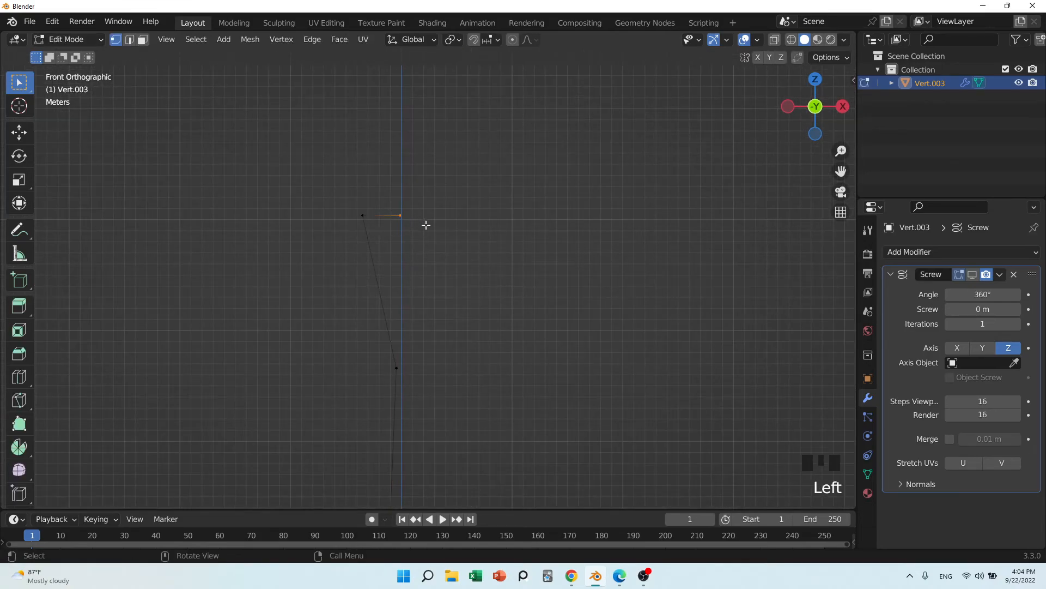
key(g)
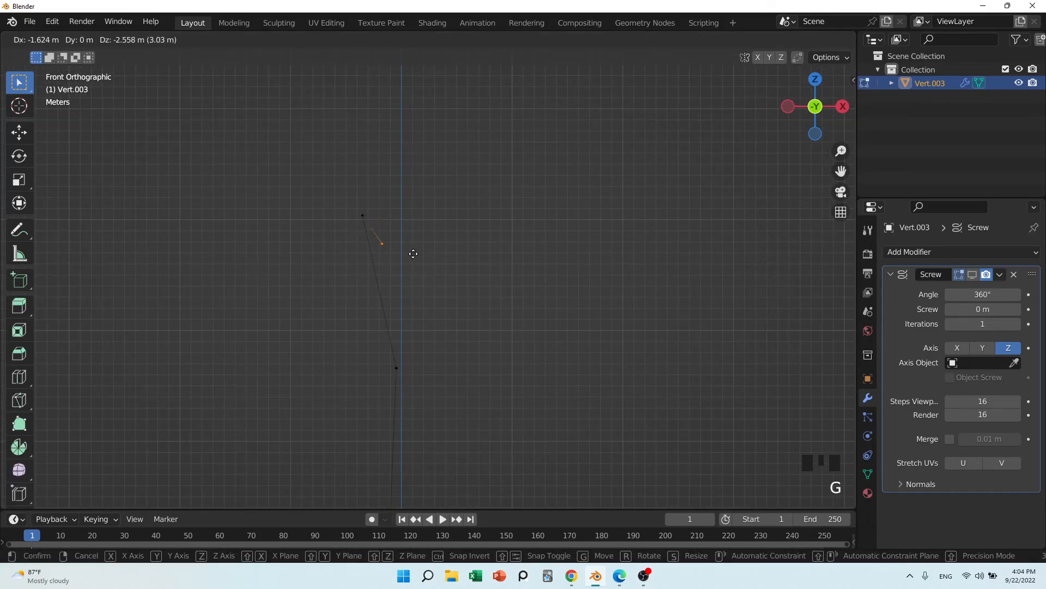
click(402, 226)
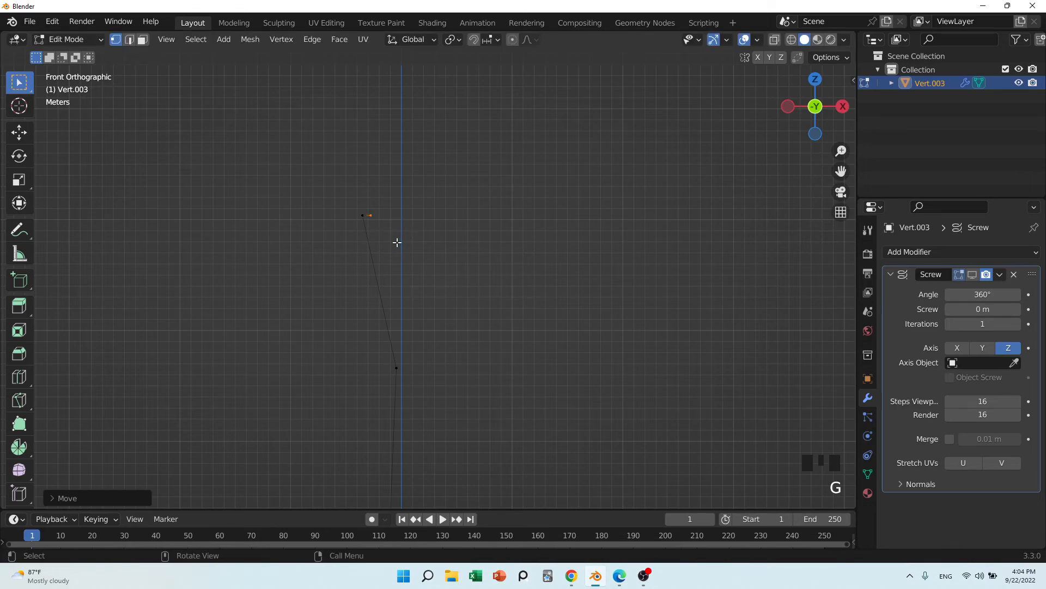
- Extrude the inner rim vertex about 12 m down as the bowl's inner wall, extend it along X to the Z axis, and return to Object Mode
key(e)
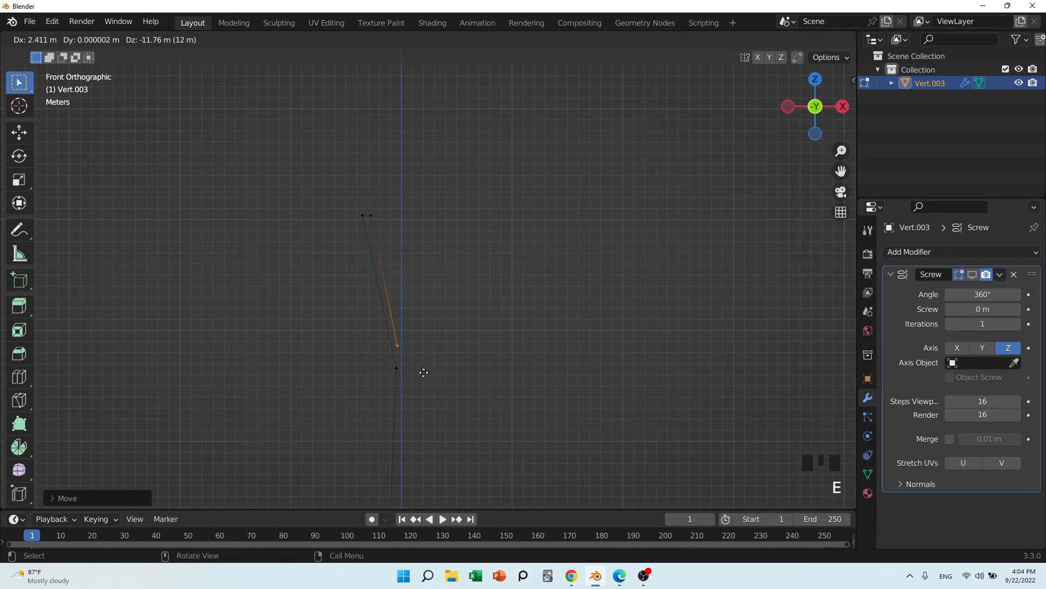
click(425, 374)
key(e)
key(x)
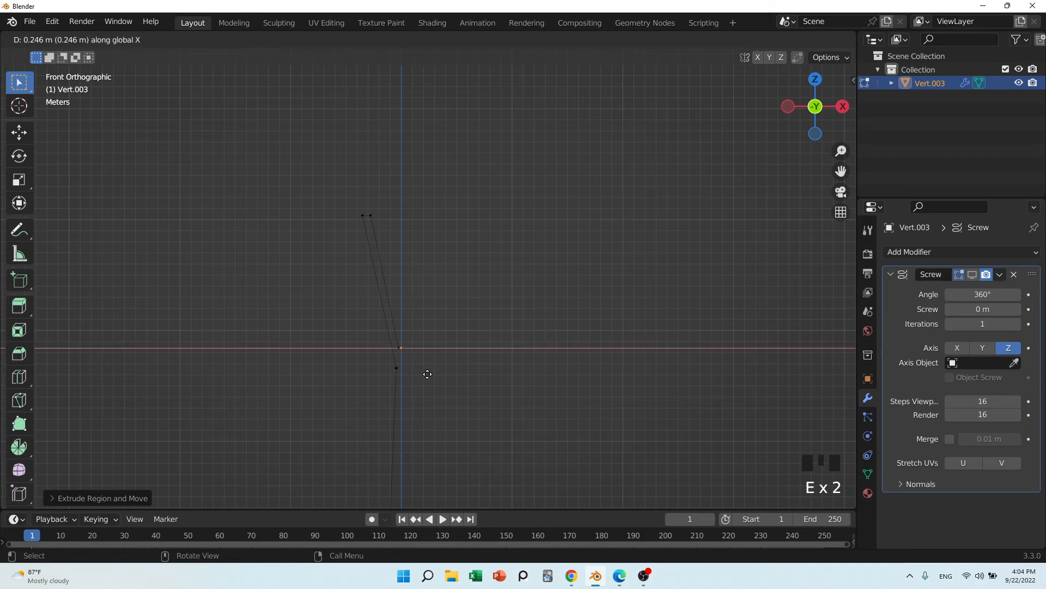
click(428, 374)
key(Tab)
- Turn the Screw modifier's viewport display back on and inspect the hollow bowl of the revolved glass
scroll(475, 323, down, 5)
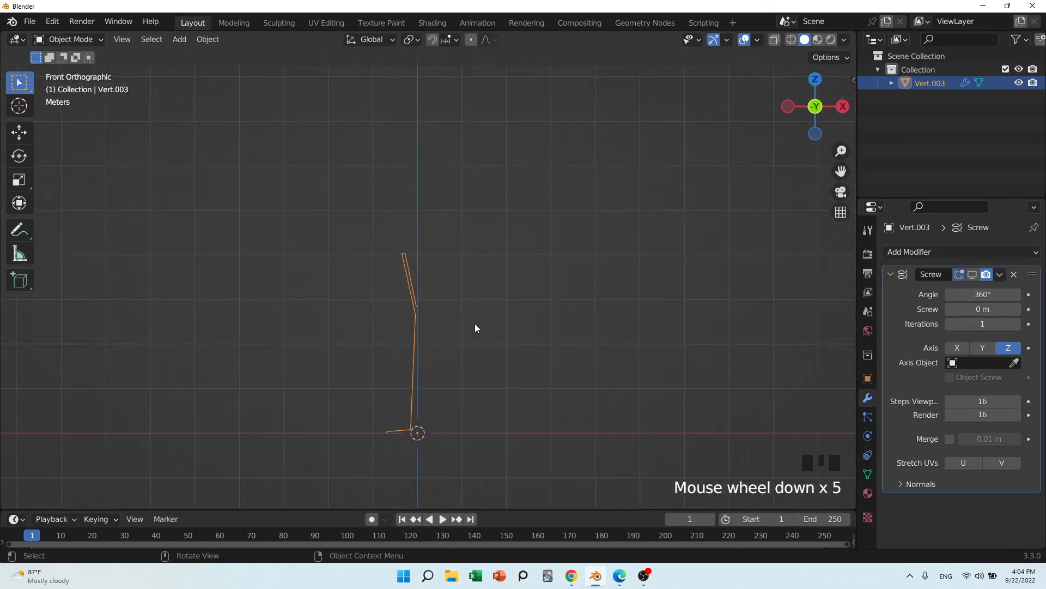
middle_drag(475, 323, 496, 334)
click(978, 276)
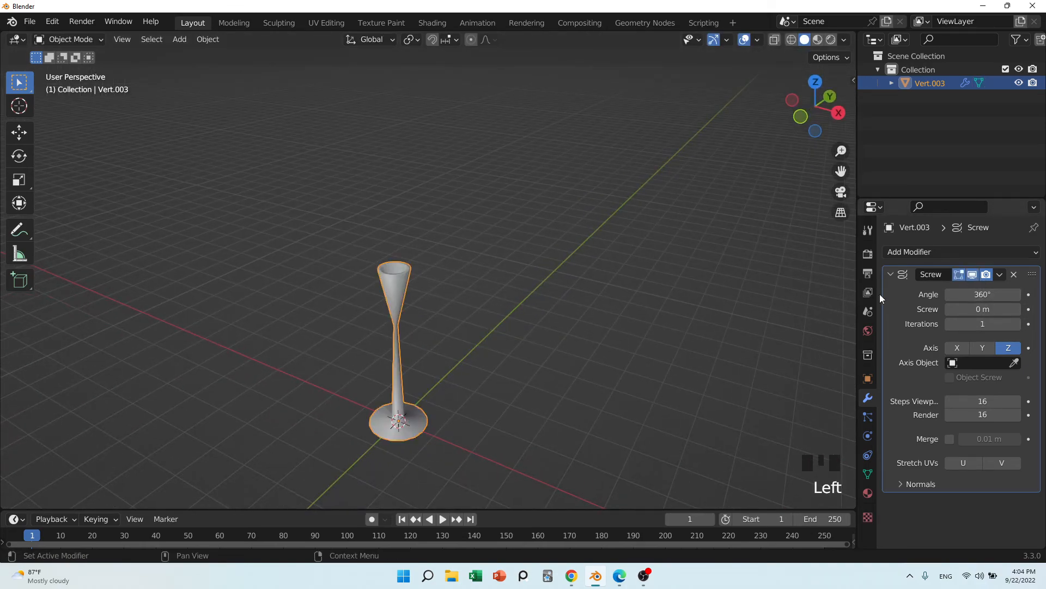
middle_drag(425, 327, 398, 294)
scroll(388, 272, up, 8)
mouse_move(256, 336)
middle_down()
mouse_move(306, 388)
mouse_move(269, 343)
middle_up()
scroll(269, 343, up, 2)
scroll(318, 339, down, 4)
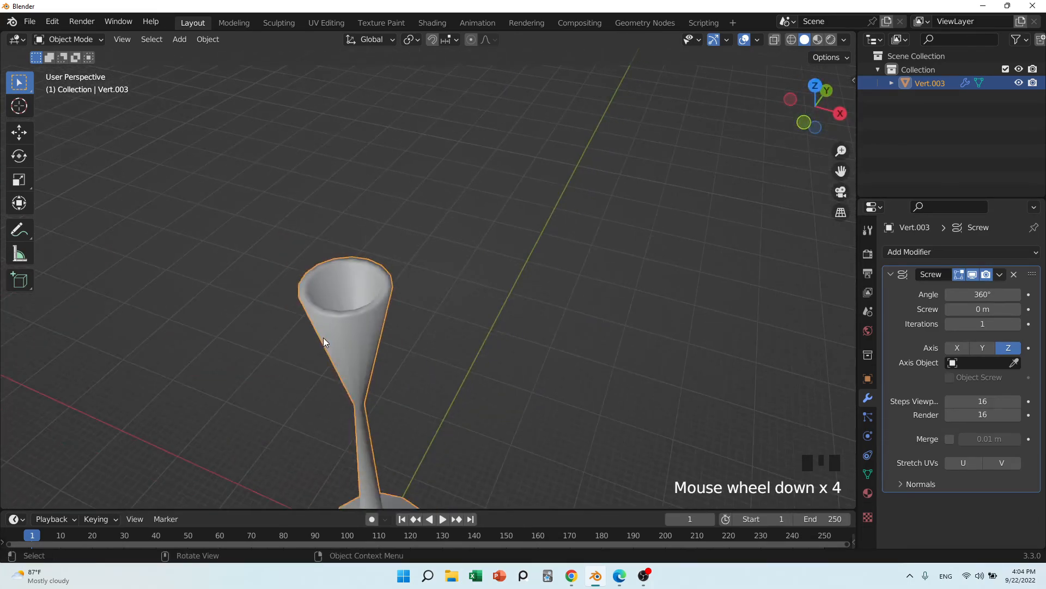
- Add a Subdivision Surface modifier to the glass, set its viewport level to 2, and inspect the smoothed shape
key(ctrl+1)
scroll(339, 337, down, 3)
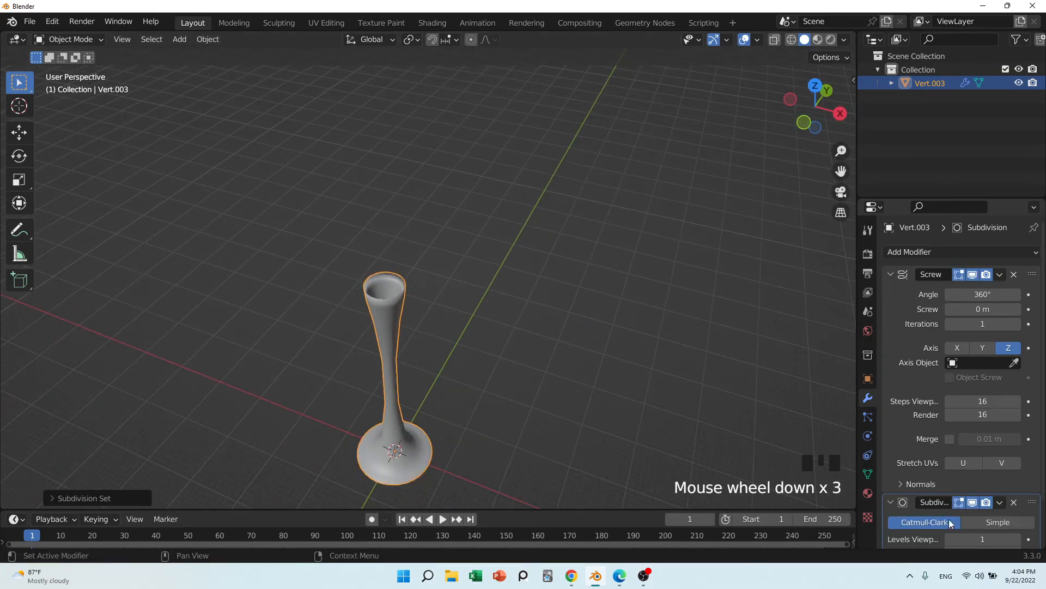
scroll(951, 524, down, 5)
click(1018, 488)
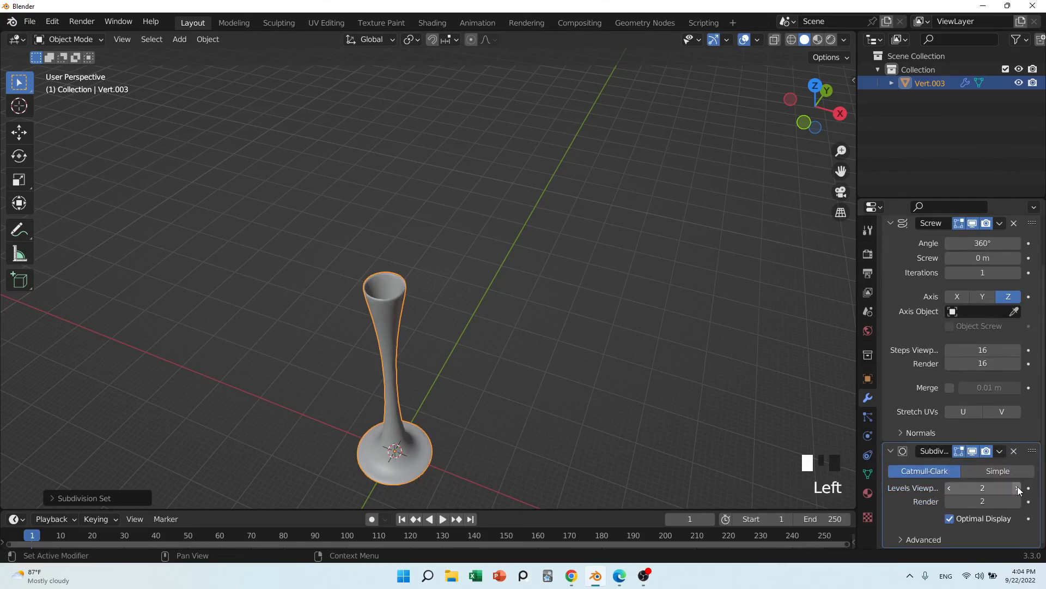
middle_drag(483, 362, 486, 416)
scroll(388, 409, up, 4)
scroll(385, 411, down, 4)
scroll(495, 411, up, 2)
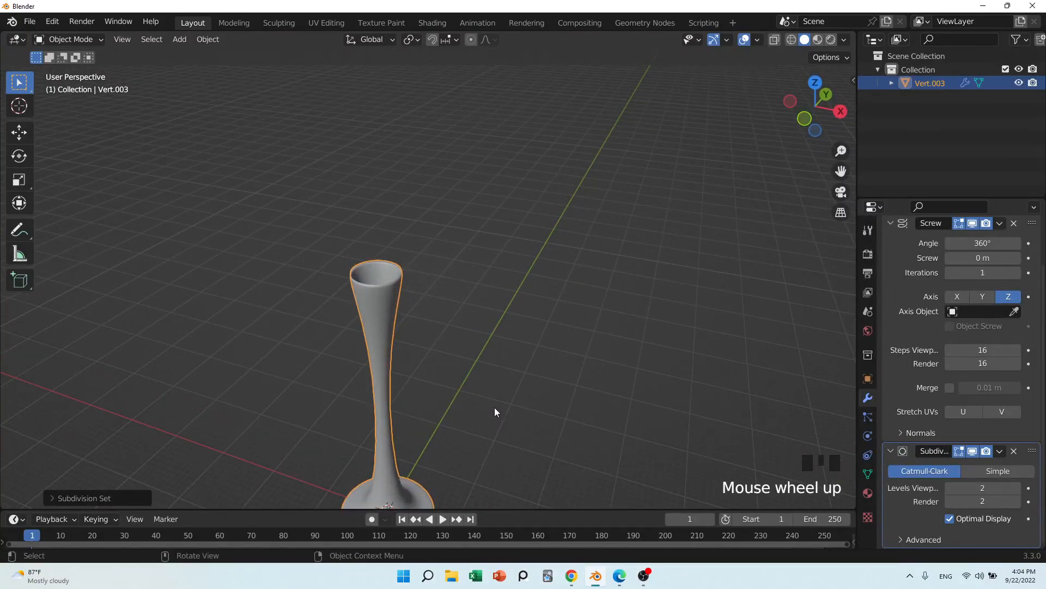